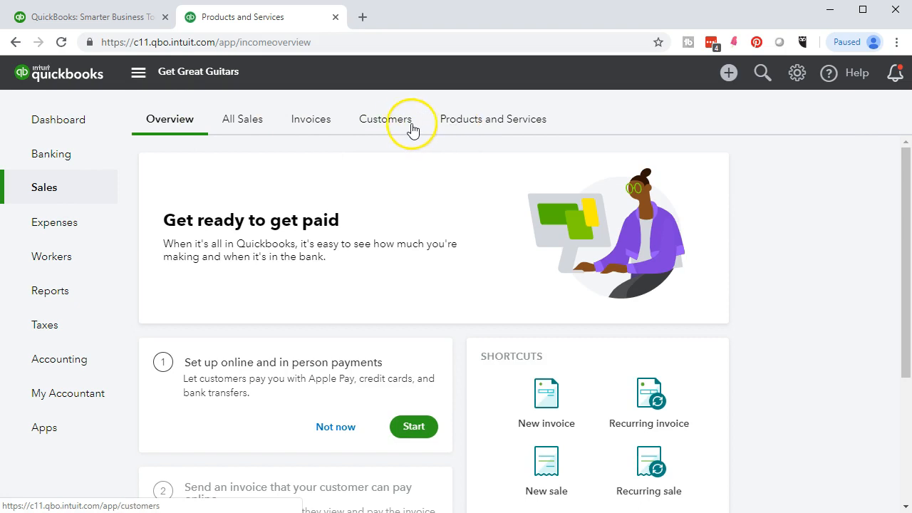
Step: Open the Customers page in the Sales section and view the form for adding a customer
left_click(399, 127)
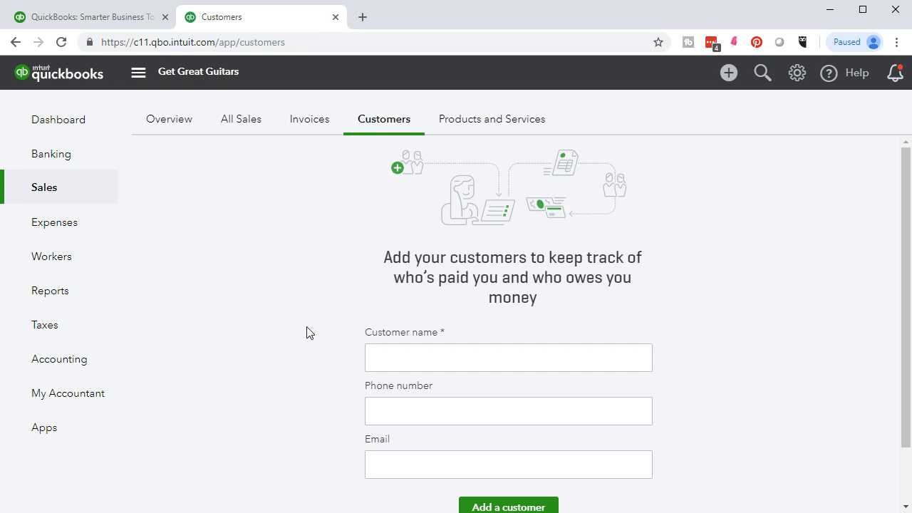
scroll(306, 333, "down", 1)
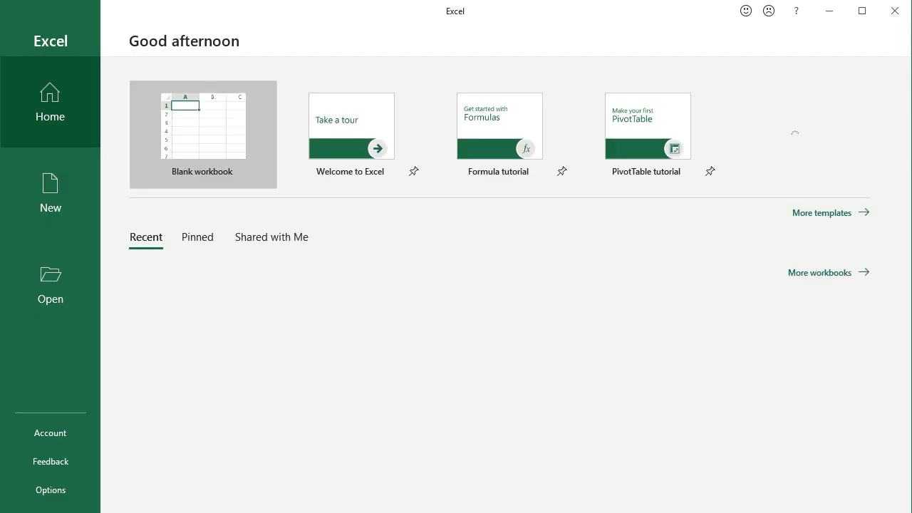
Step: Switch to Excel, create a blank workbook and enlarge the worksheet display to 200%
left_click(200, 122)
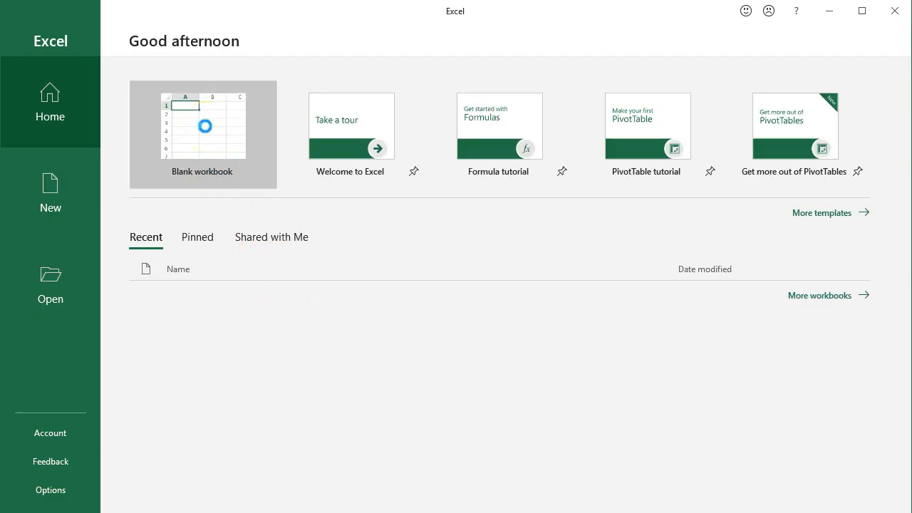
left_click(204, 126)
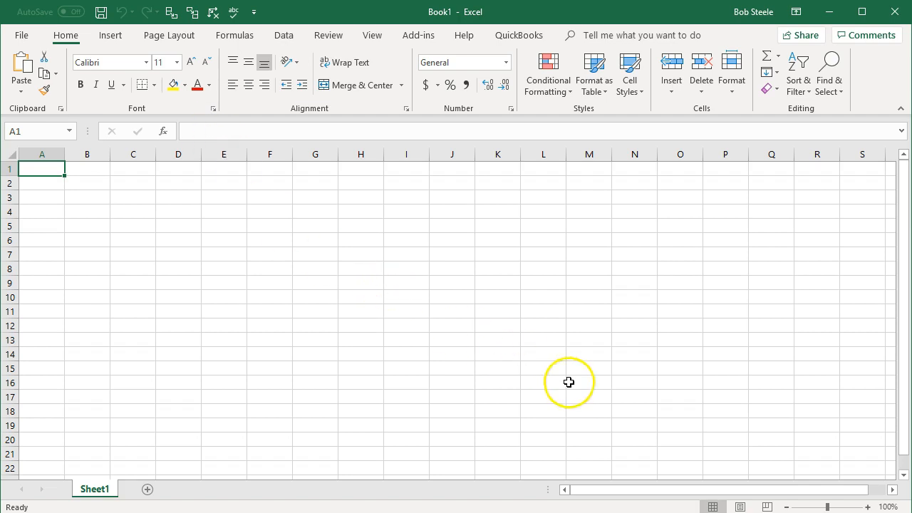
left_click(868, 508)
left_click(868, 507)
left_click(868, 507)
left_click(868, 507)
left_click(868, 508)
left_click(868, 508)
left_click(868, 508)
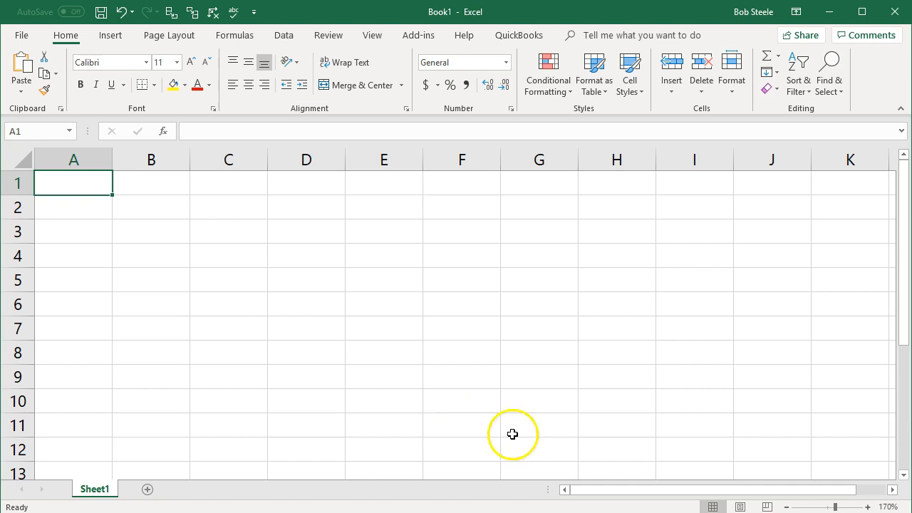
left_click(869, 507)
left_click(869, 506)
left_click(869, 507)
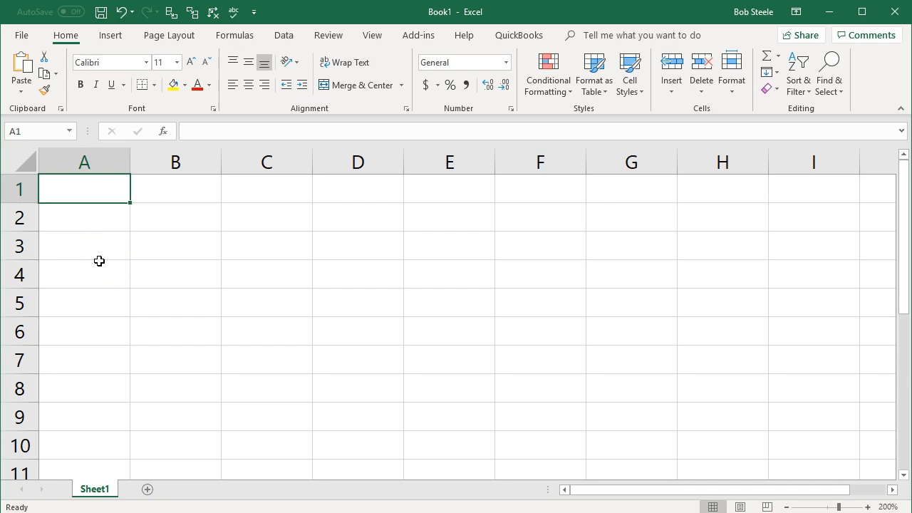
Step: Enter the column headings Name in A1 and Company in B1
type("Name")
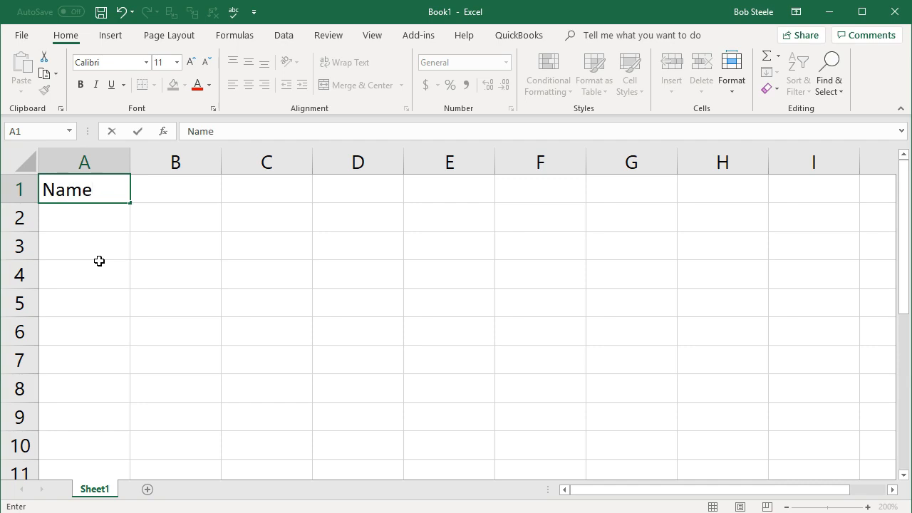
key("Tab")
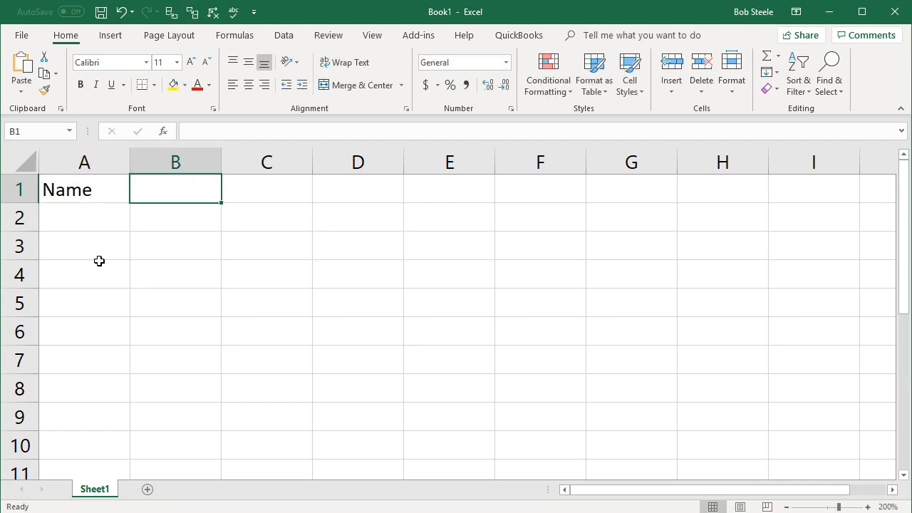
type("Compa")
key("BackSpace")
type("any")
key("Tab")
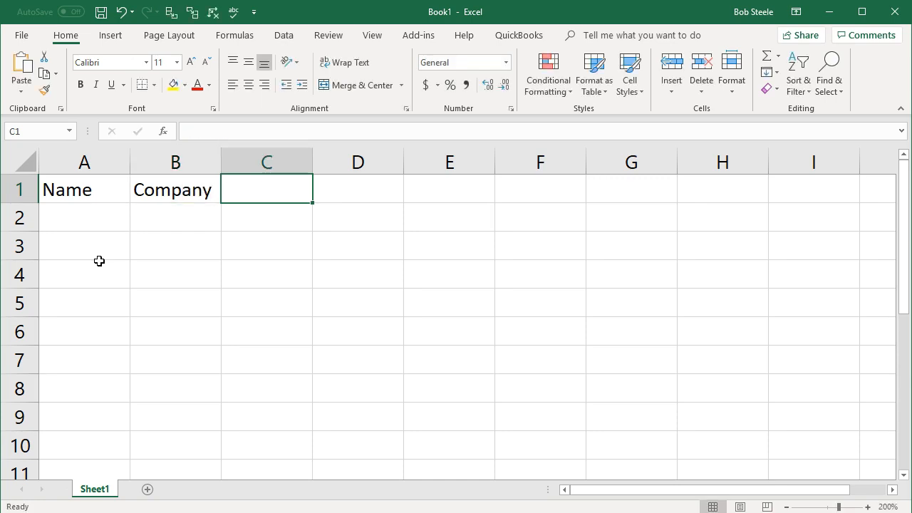
Step: Enter the column headings Customer Balance in C1 and Opening Balance as of Date in D1
type("Cu")
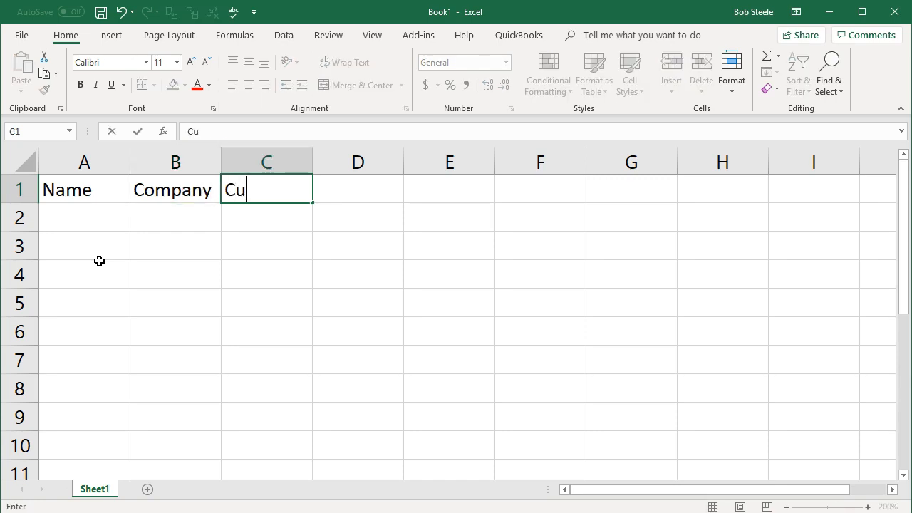
type("stomer Balance")
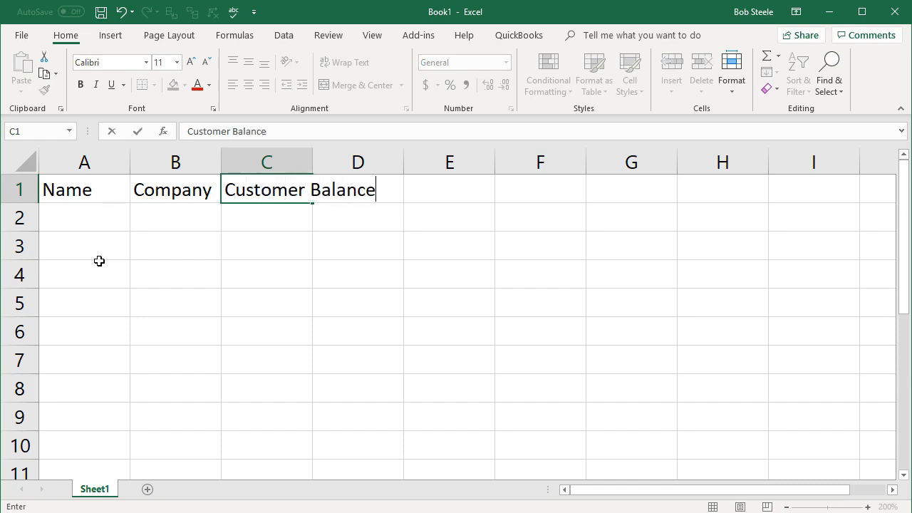
key("Tab")
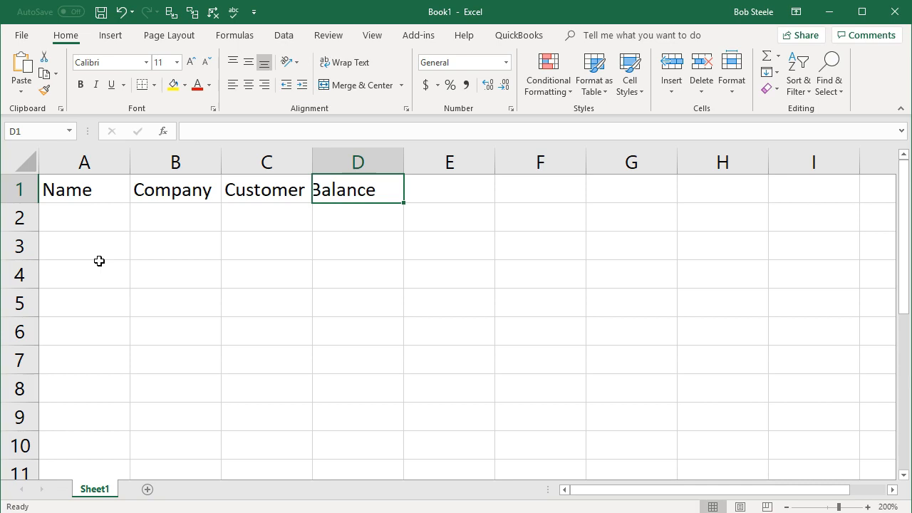
type("Op")
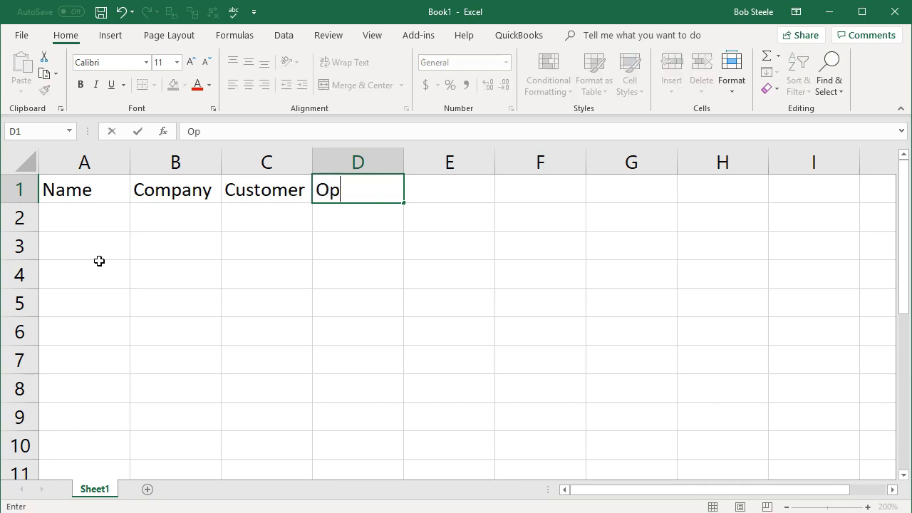
type("ening Balanc")
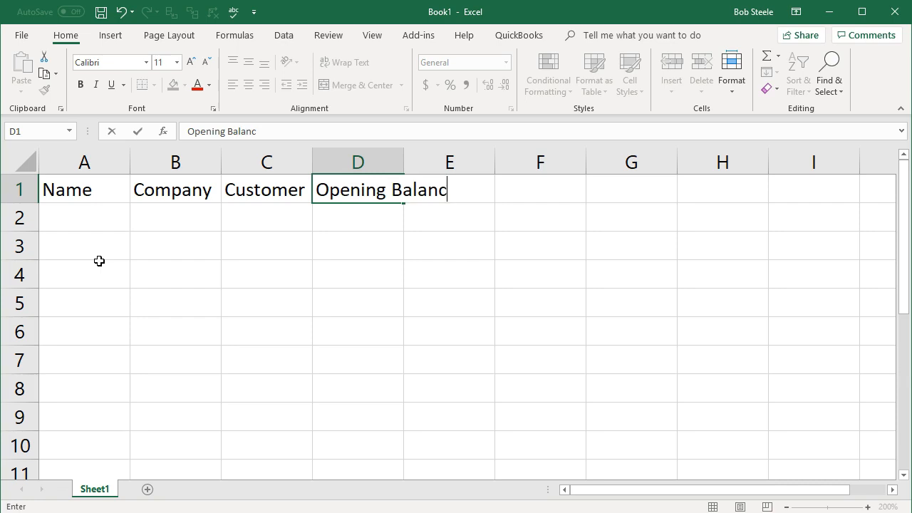
type("e as of Date")
key("Return")
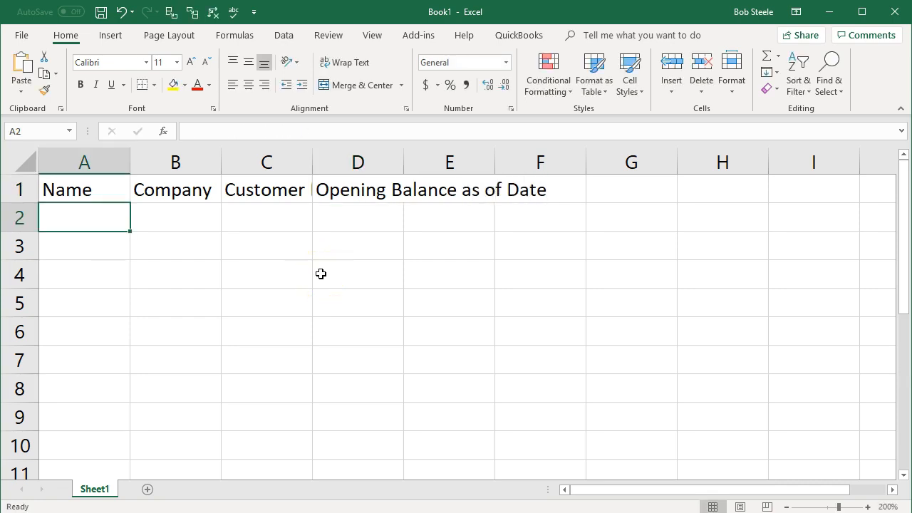
Step: Widen columns A through E together to an equal, larger width
left_click(424, 216)
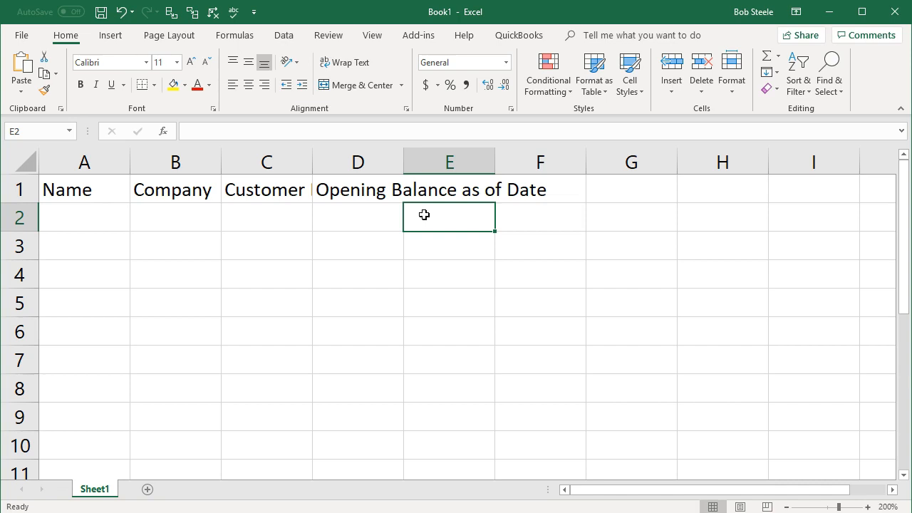
left_click_drag(113, 166, 448, 149)
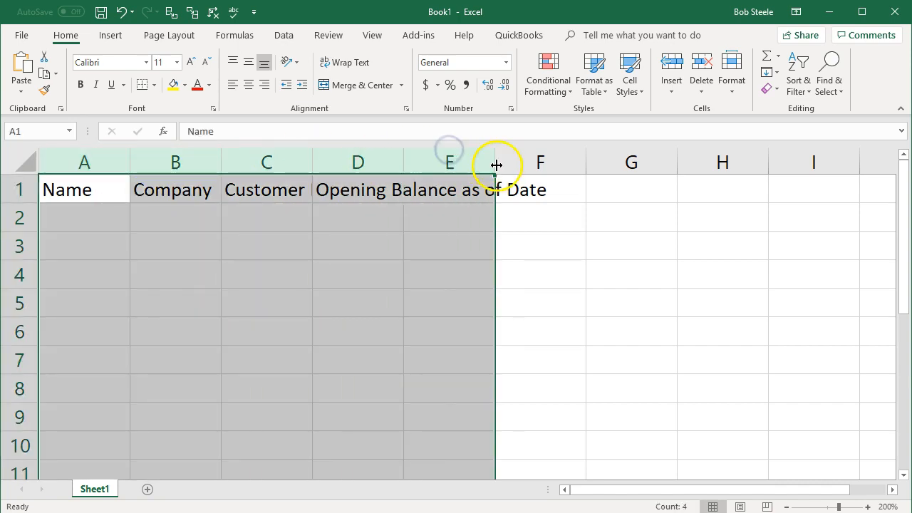
left_click(95, 162)
left_click_drag(95, 162, 417, 164)
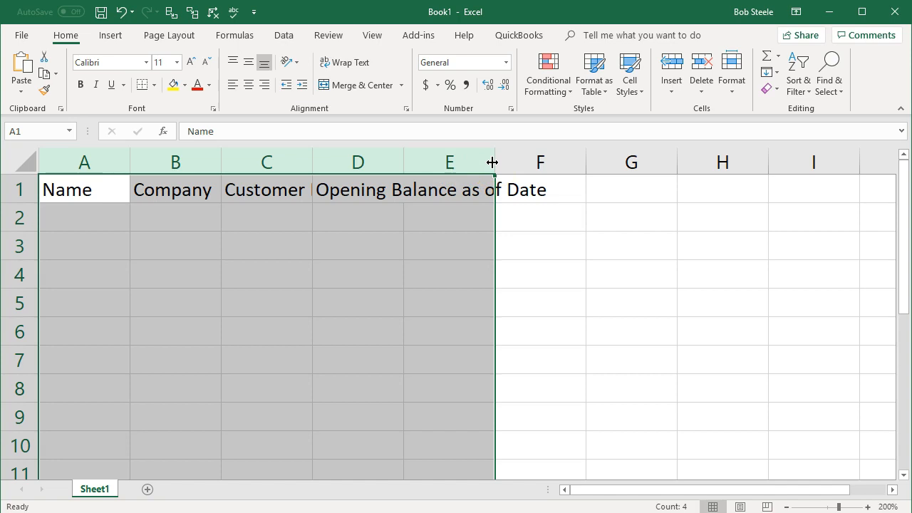
left_click_drag(493, 162, 546, 163)
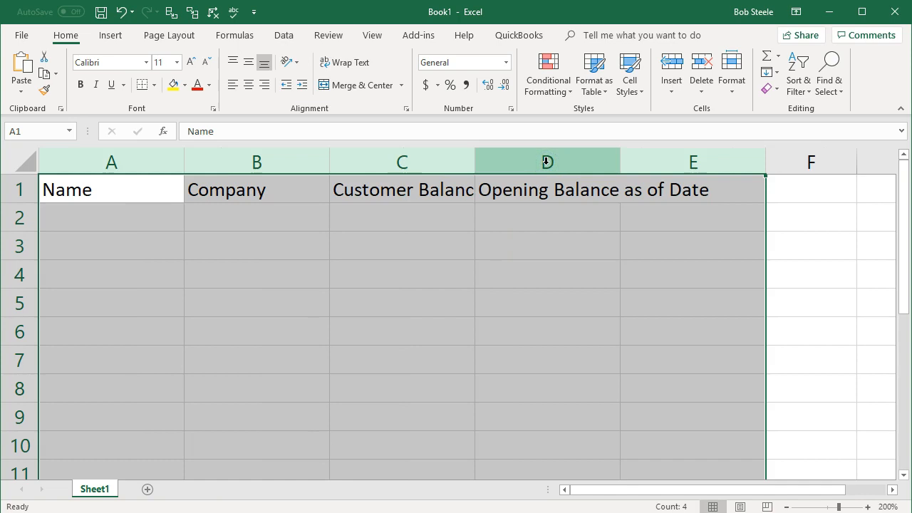
left_click(550, 235)
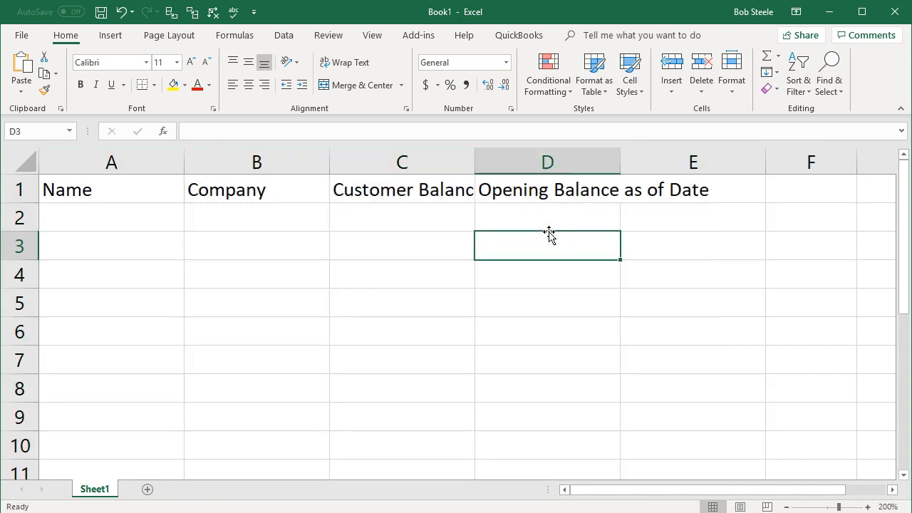
Step: Widen columns C and D together to fit their headings, and make header row 1 bold
left_click(428, 161)
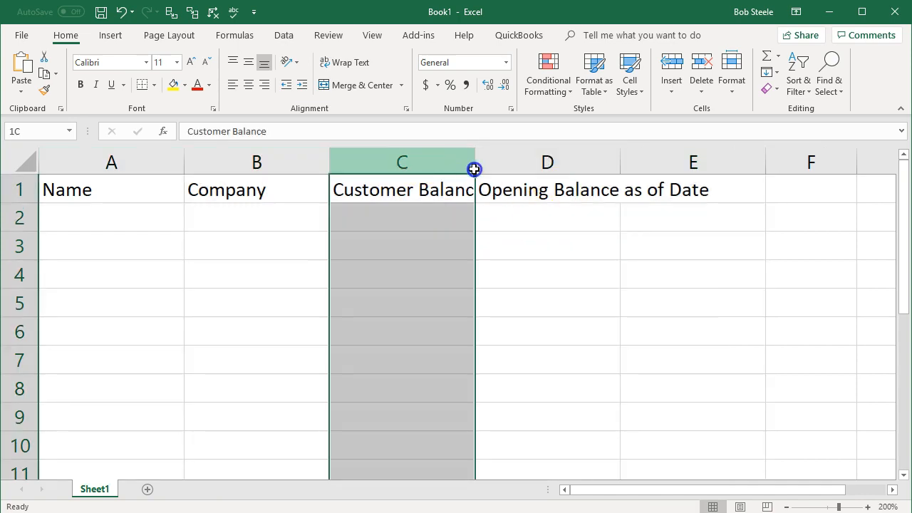
left_click_drag(474, 169, 499, 169)
left_click_drag(621, 163, 712, 162)
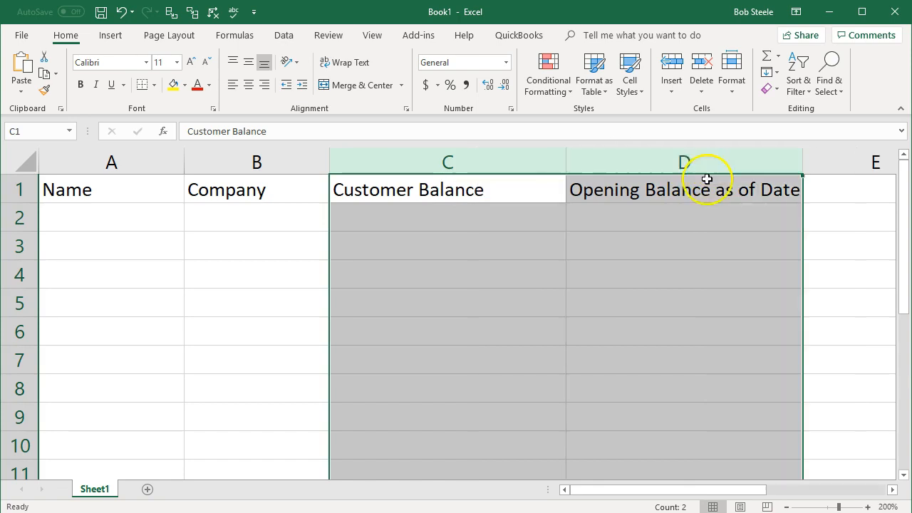
left_click(692, 242)
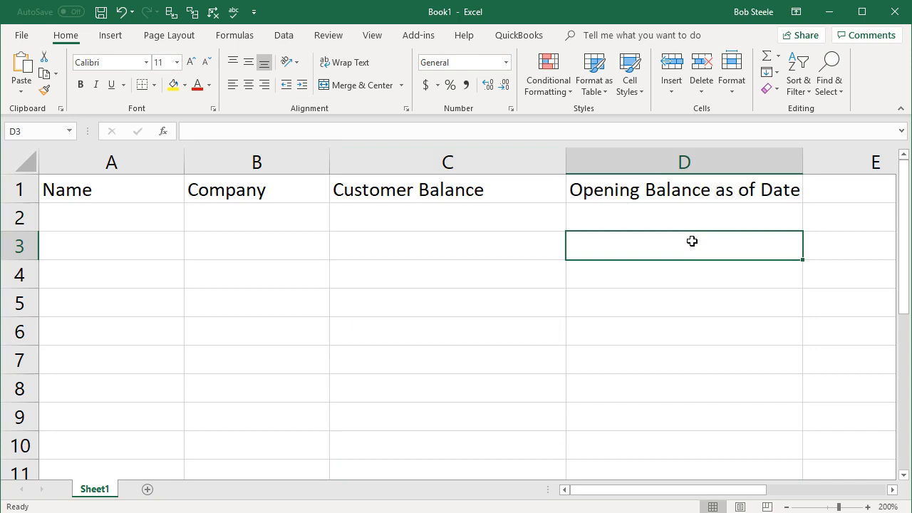
left_click(17, 188)
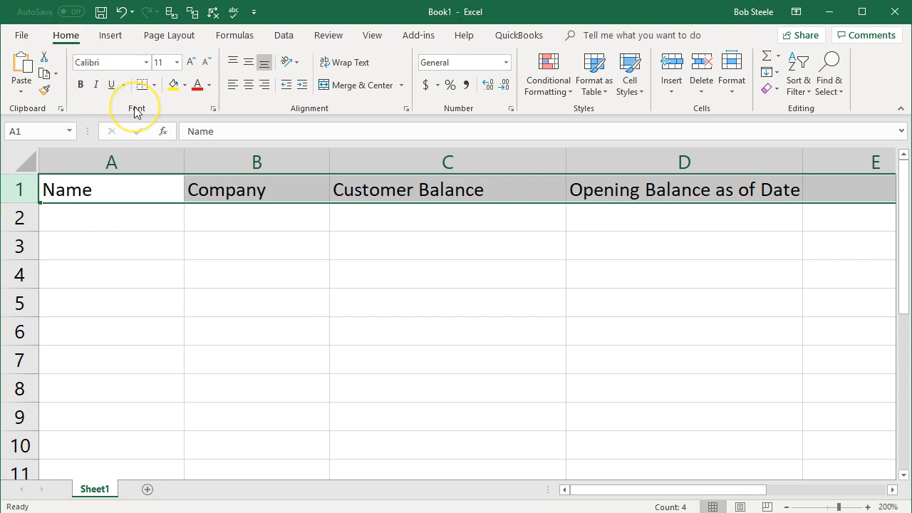
left_click(81, 86)
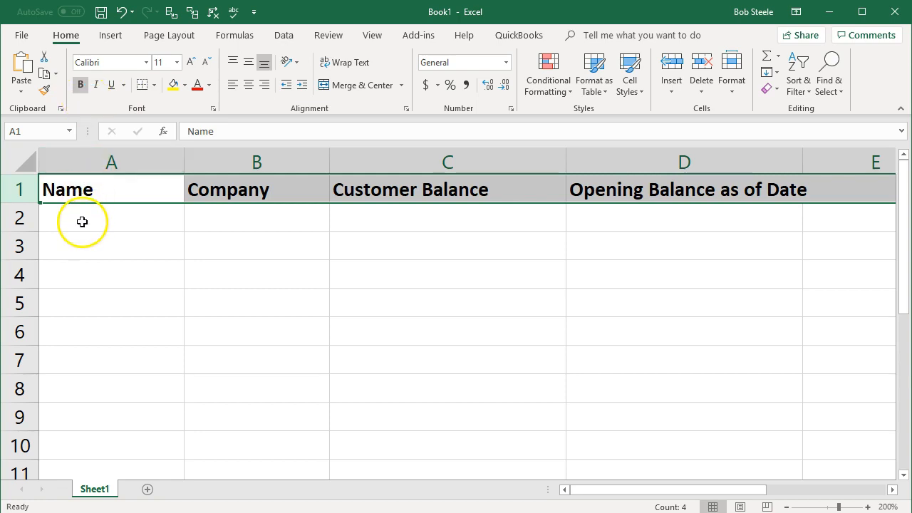
Step: Enter Anderson Guitars as the first customer name in A2 and widen column A to fit it
left_click(82, 222)
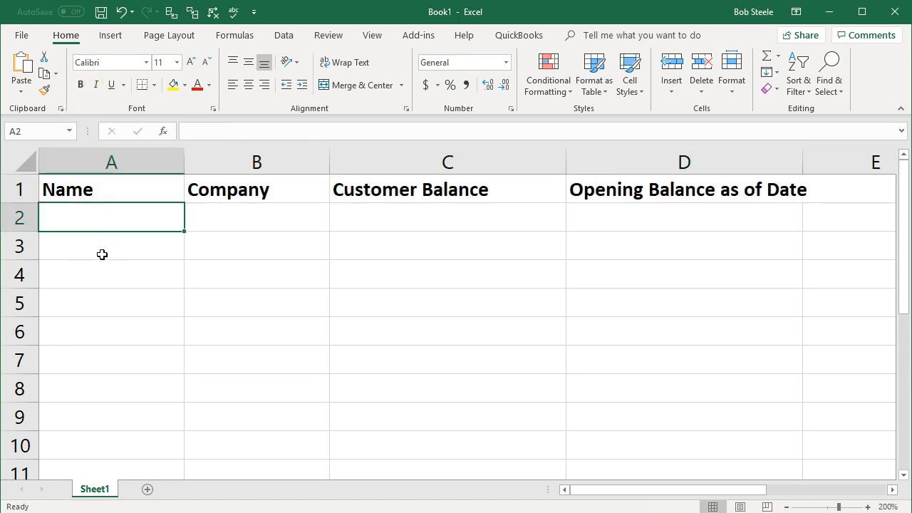
type("Anderson Guitars")
key("Tab")
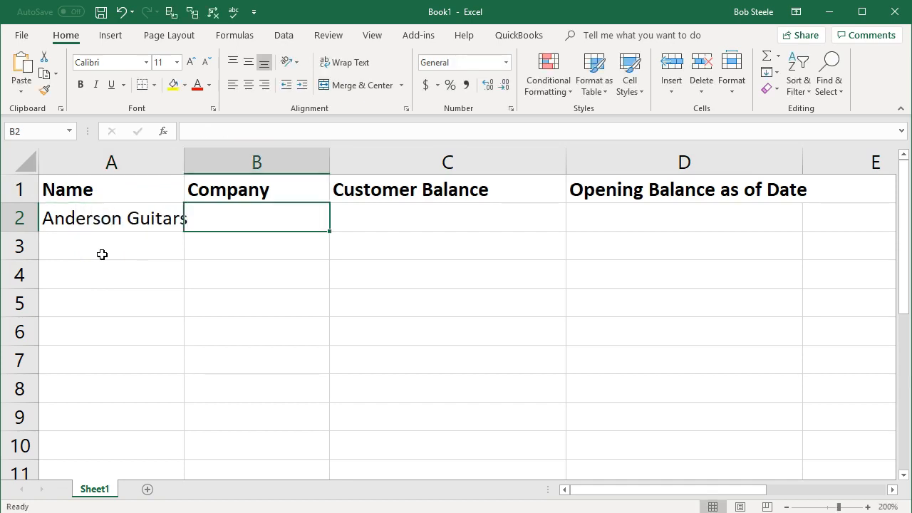
left_click_drag(184, 155, 192, 154)
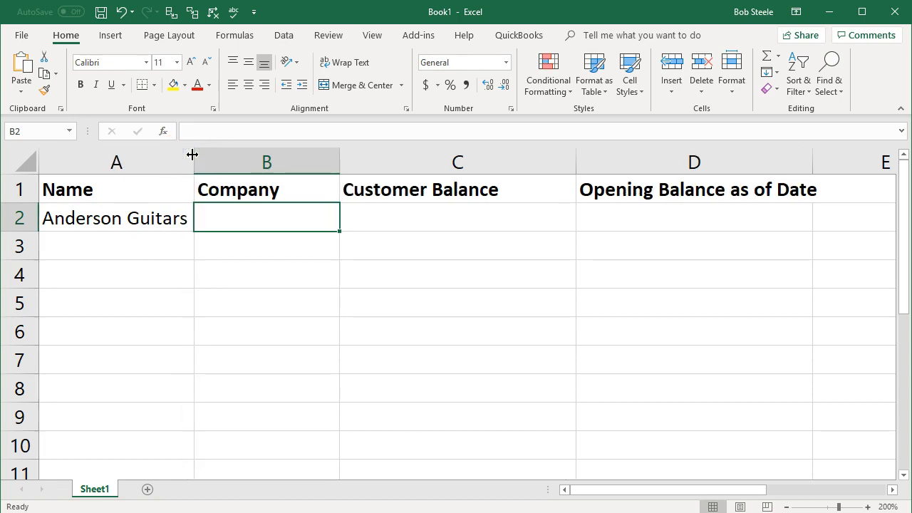
Step: Copy the customer name from A2 into the Company cell B2 and widen column B to fit it
left_click(151, 220)
right_click(152, 221)
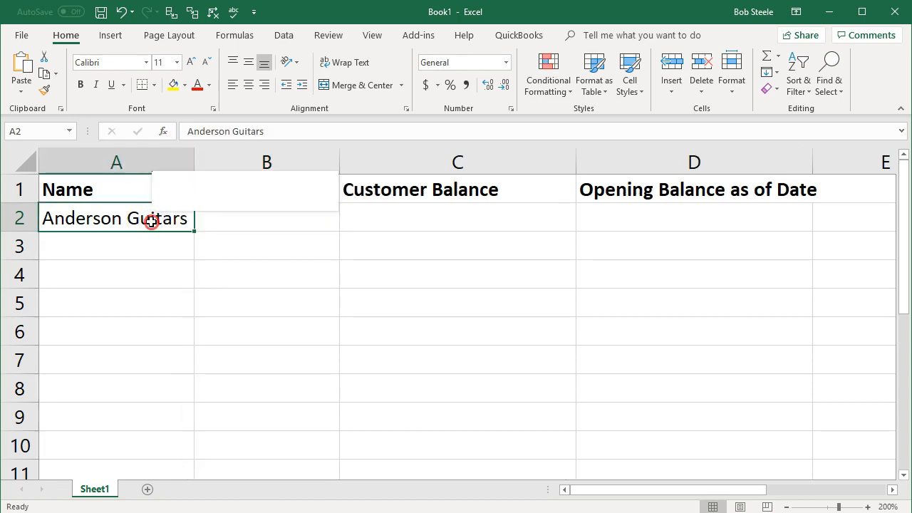
left_click(166, 251)
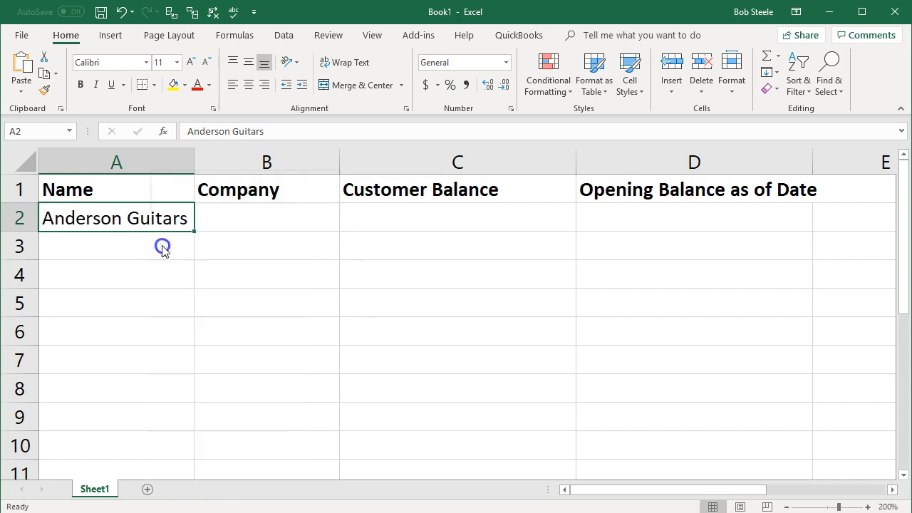
left_click(227, 212)
right_click(227, 212)
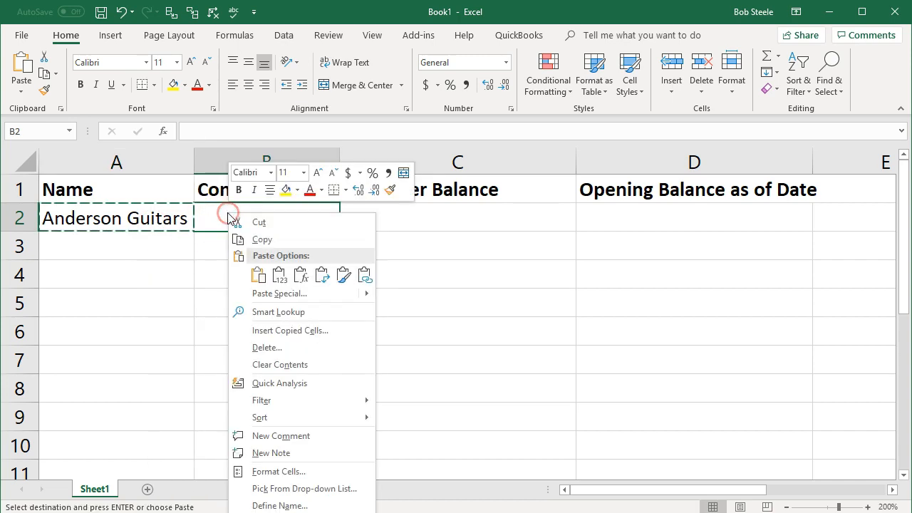
left_click(257, 274)
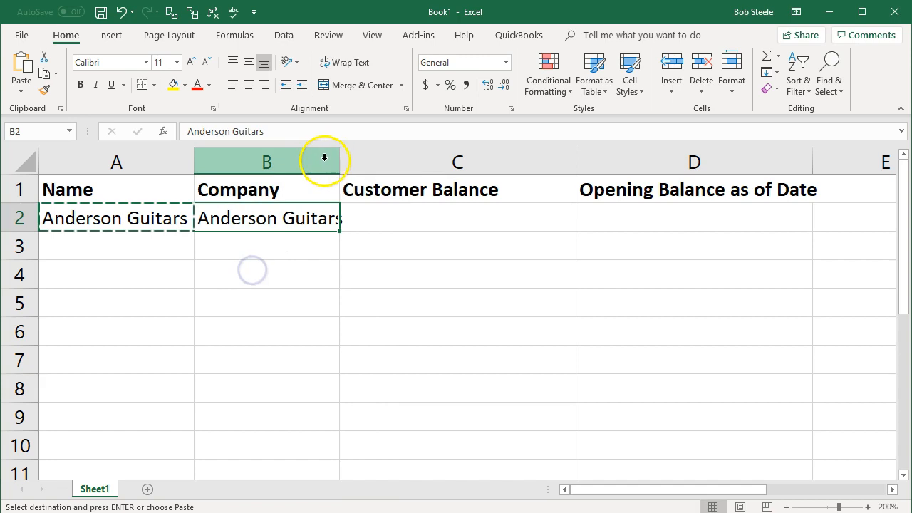
left_click_drag(341, 162, 350, 160)
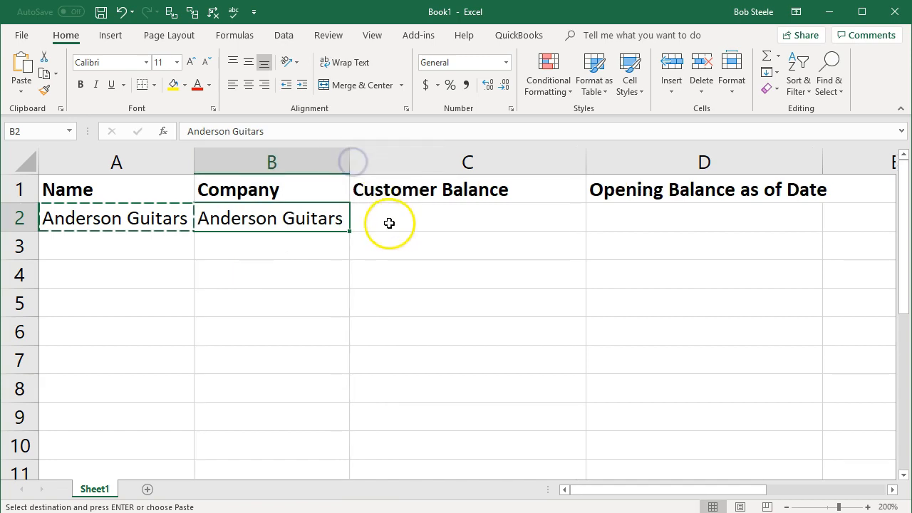
Step: Enter 5000 as the Customer Balance for Anderson Guitars in C2
left_click(389, 226)
type("5000")
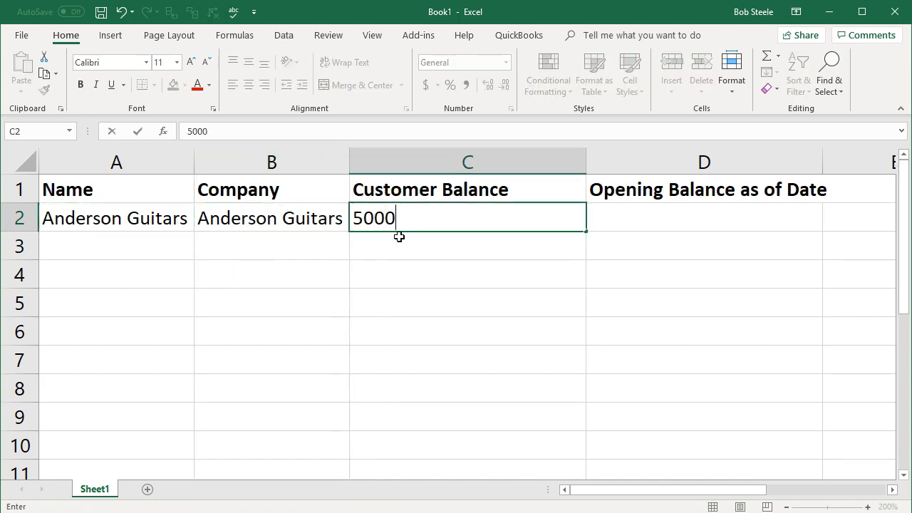
key("Return")
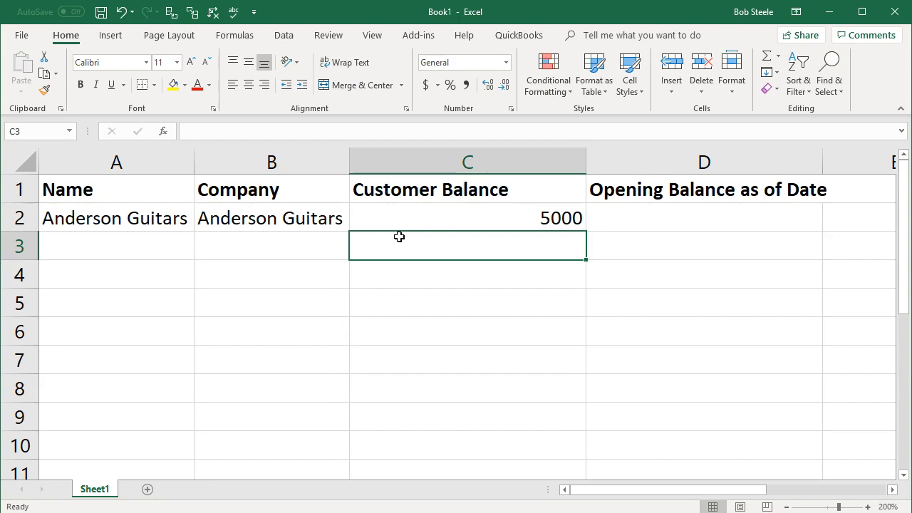
Step: Narrow column C to fit its heading and enter 12/31/2018 as the opening balance date in D2
left_click_drag(586, 161, 515, 169)
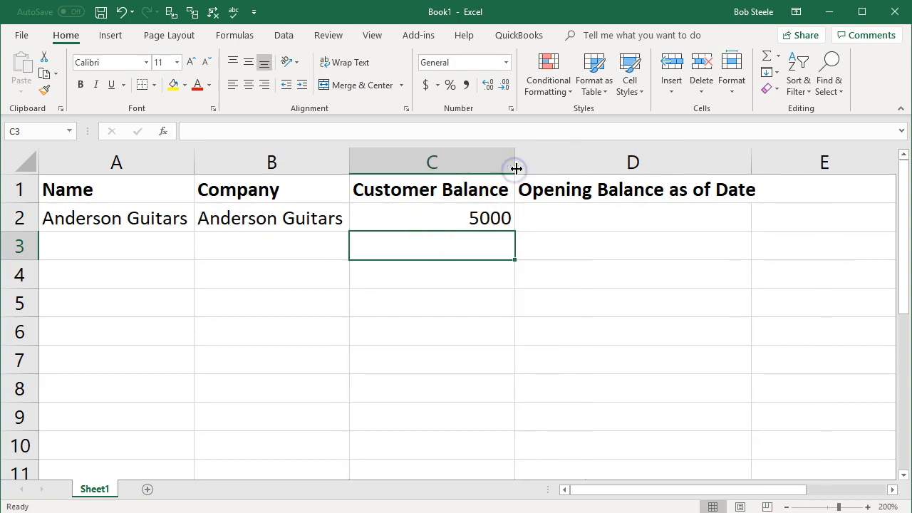
left_click(407, 216)
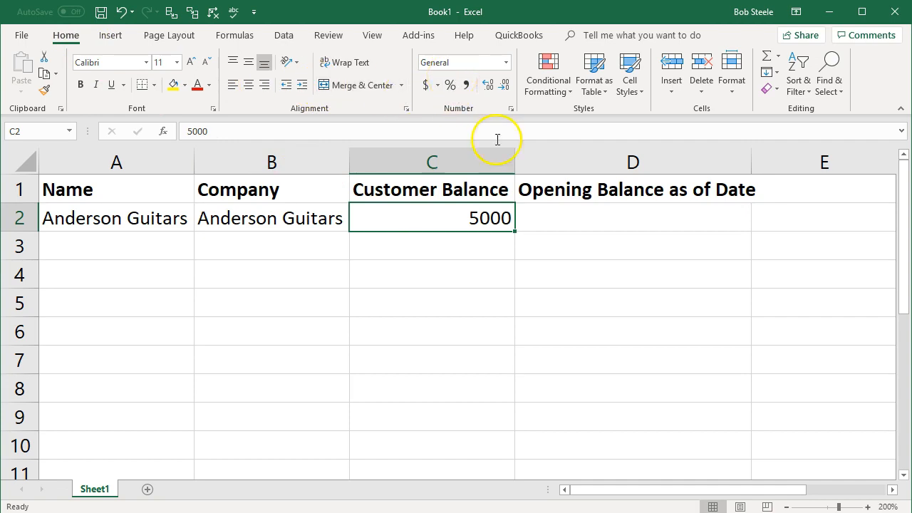
left_click(552, 216)
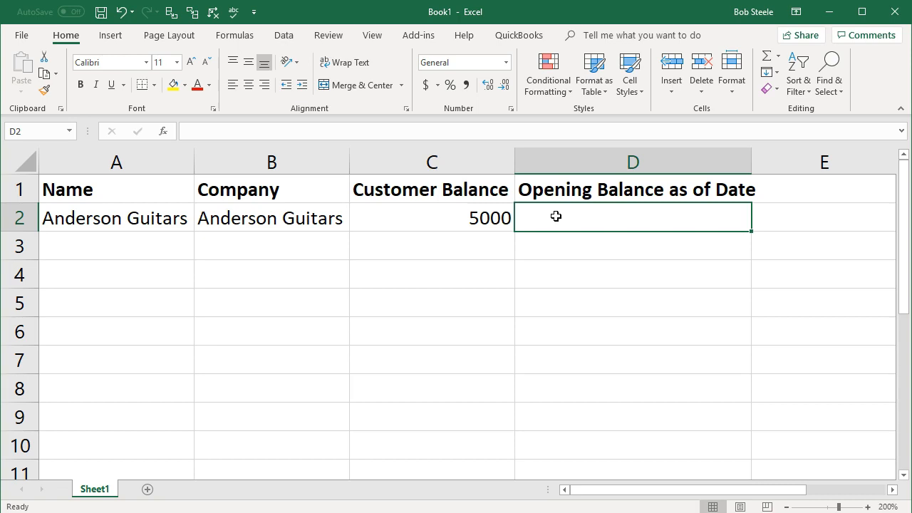
type("1")
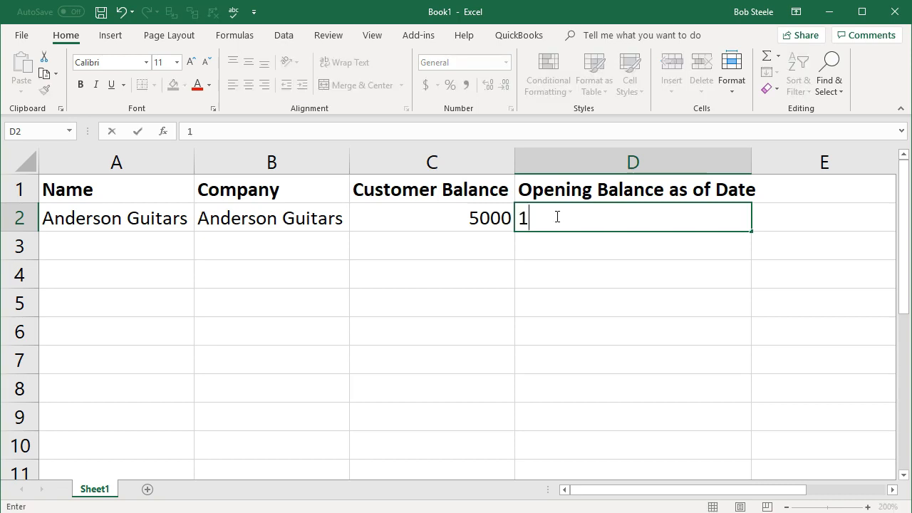
type("2/31/2018")
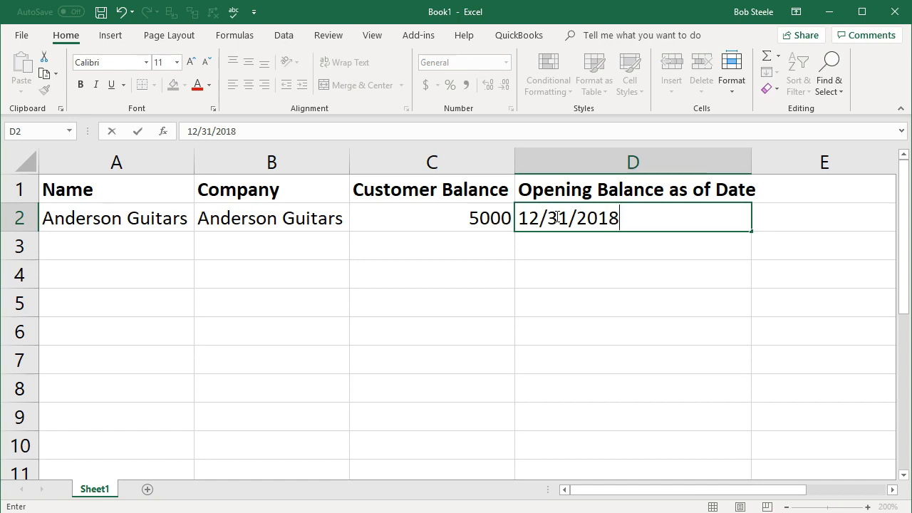
key("Return")
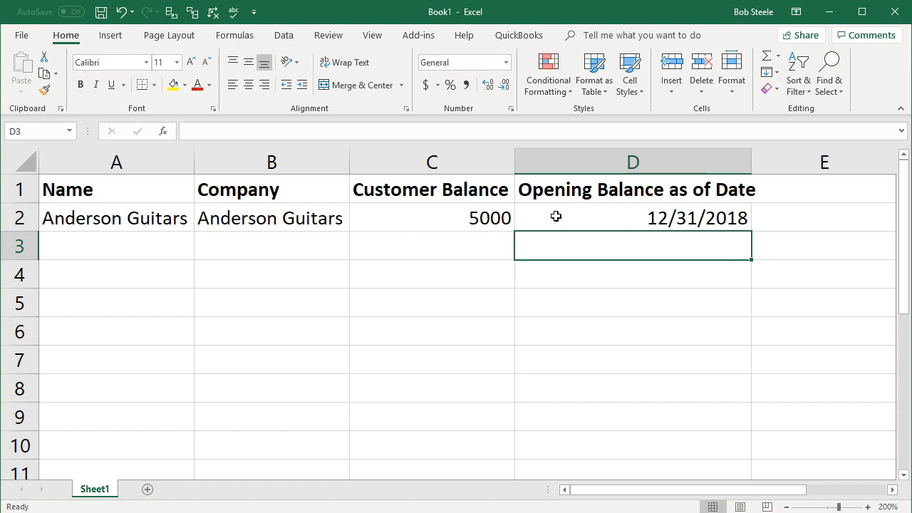
Step: Enter Jones Guitars as the second customer name in A3
left_click(493, 210)
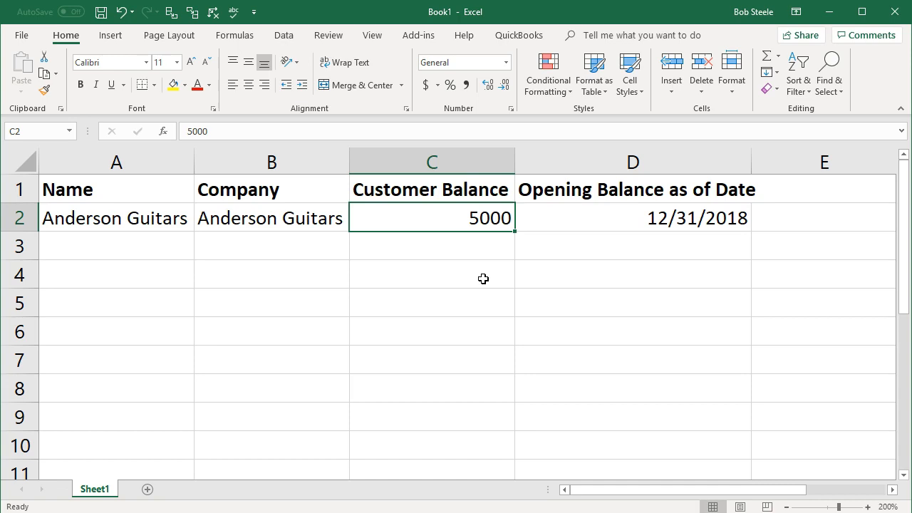
left_click(128, 248)
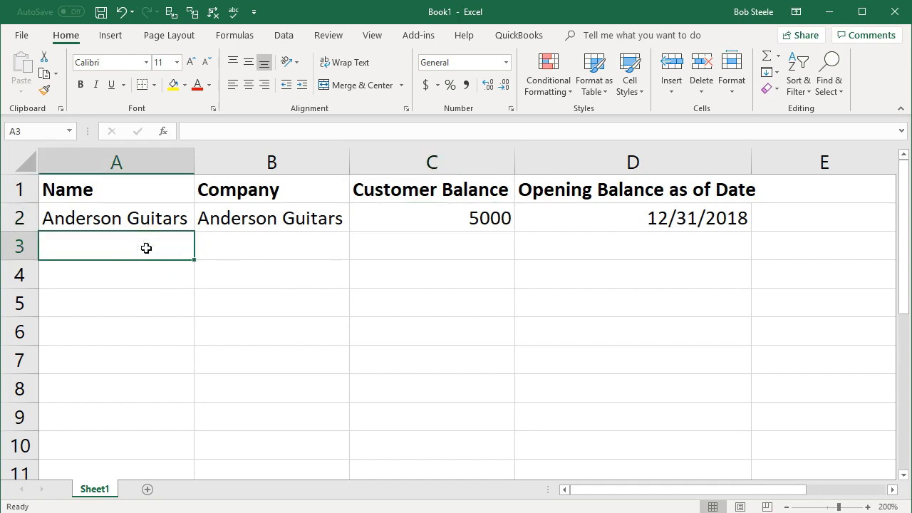
type("Jones Gu")
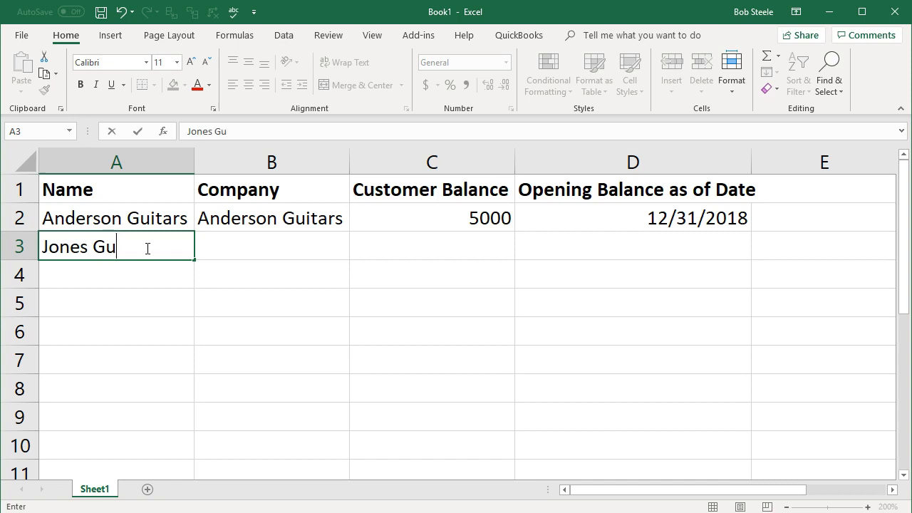
type("itars")
key("Return")
Step: Copy the customer name from A3 into Company cell B3 and enter 7500 as the Customer Balance in C3
right_click(146, 246)
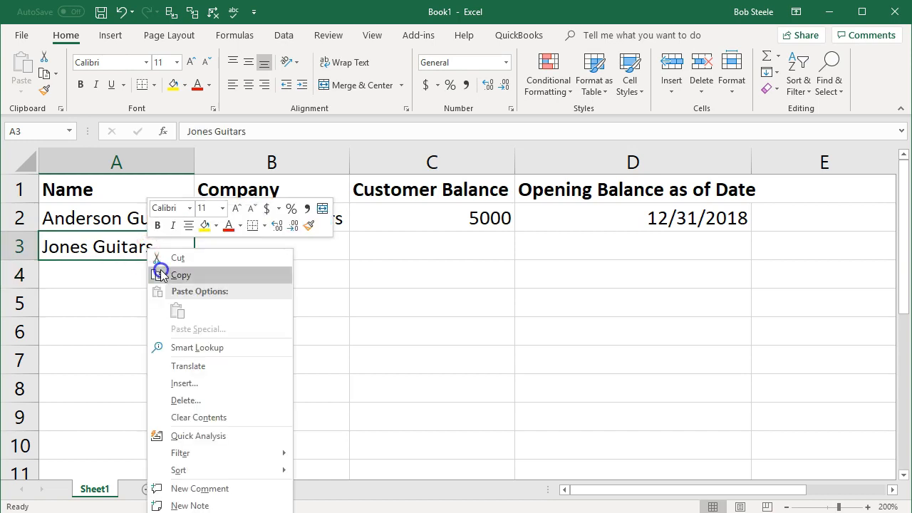
left_click(161, 275)
left_click(240, 253)
key("ctrl+v")
key("Tab")
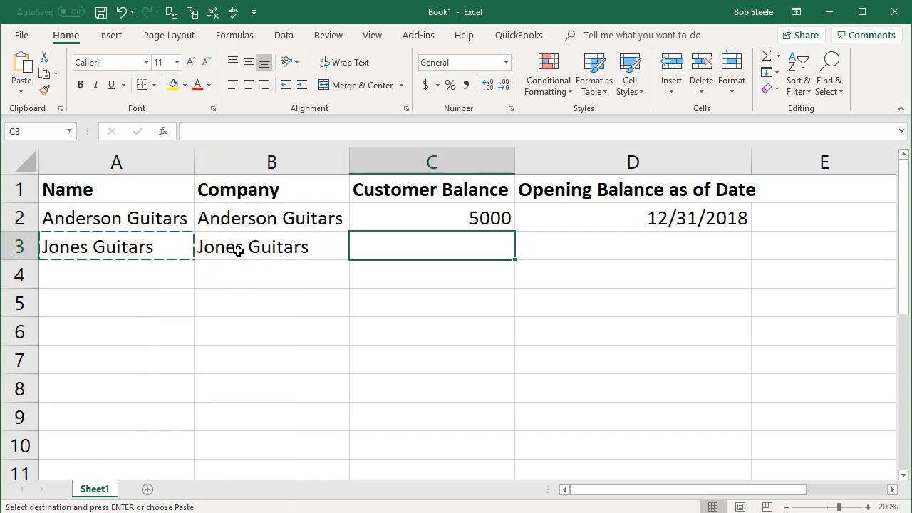
type("7500")
key("Tab")
type("12/")
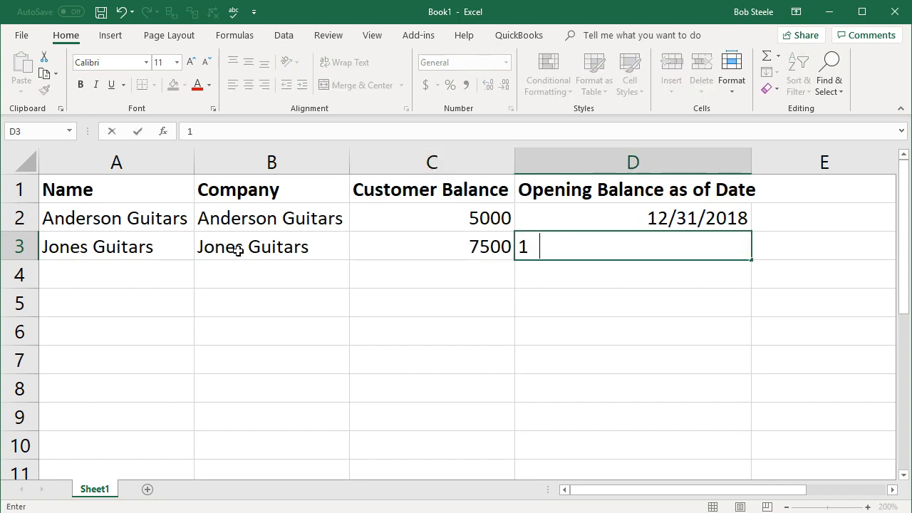
key("BackSpace")
key("BackSpace")
key("BackSpace")
key("Return")
Step: Copy the opening balance date from D2 into D3 for Jones Guitars
right_click(562, 222)
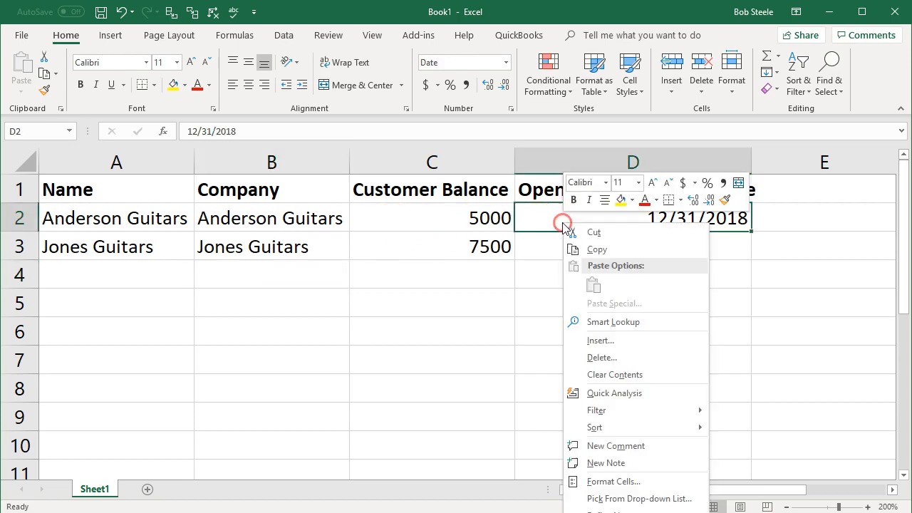
left_click(581, 249)
left_click(579, 251)
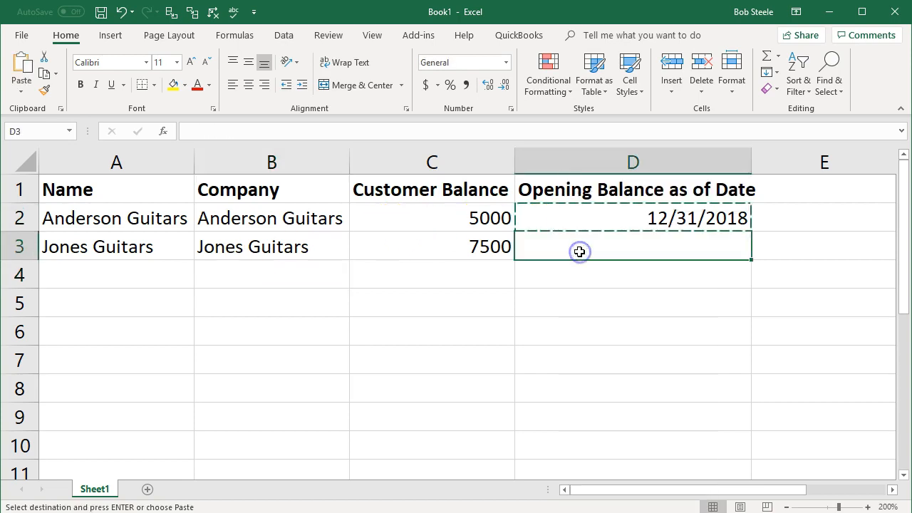
right_click(580, 252)
left_click(611, 314)
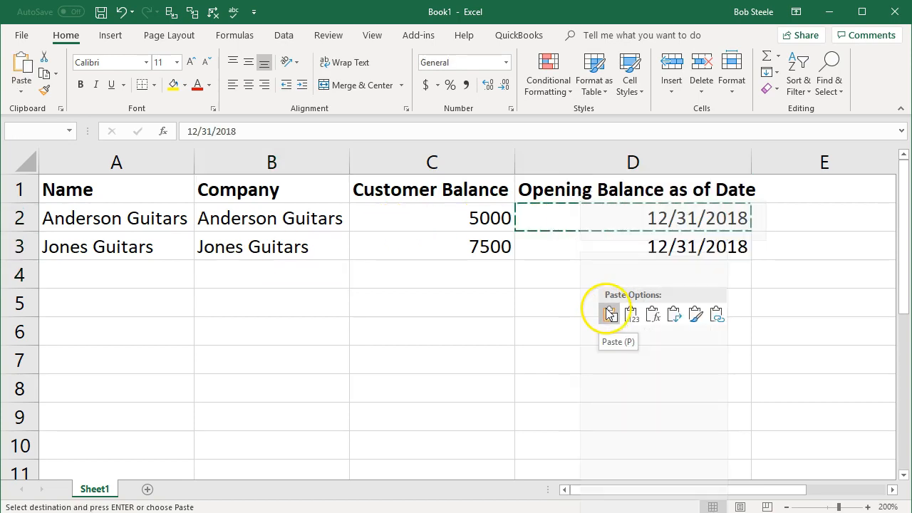
Step: Enter Smith Guitars as the third customer name in A4
left_click(156, 271)
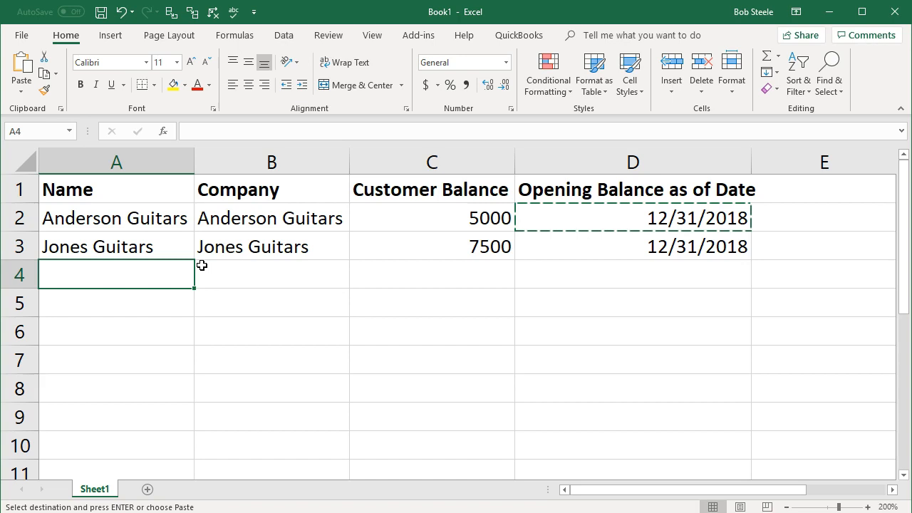
left_click(397, 217)
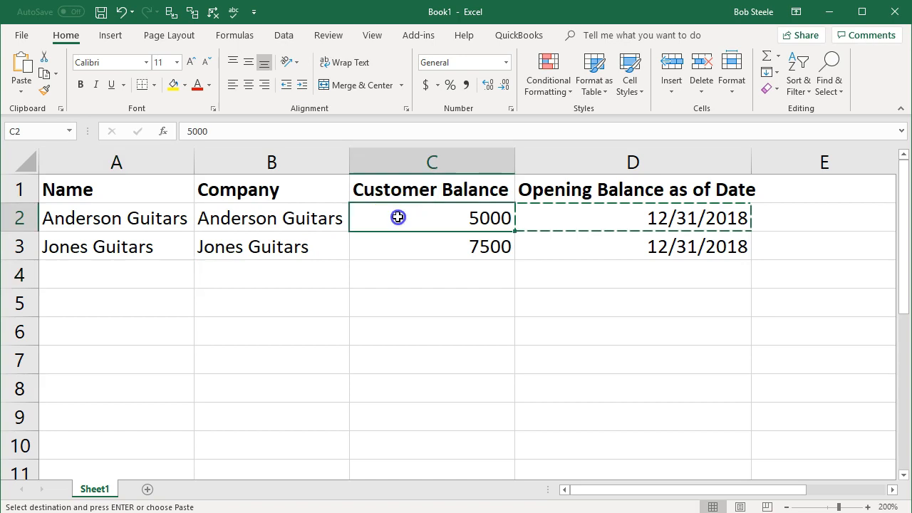
key("Down")
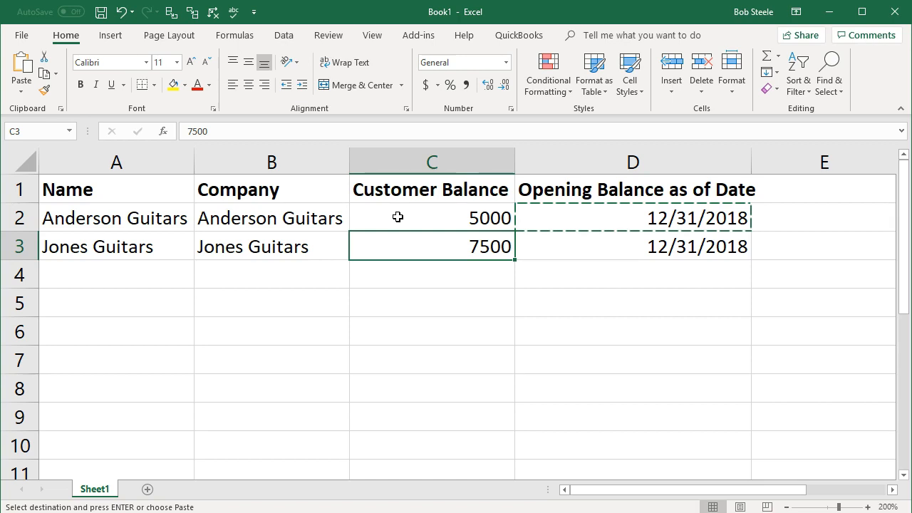
key("Down")
key("Left")
key("Left")
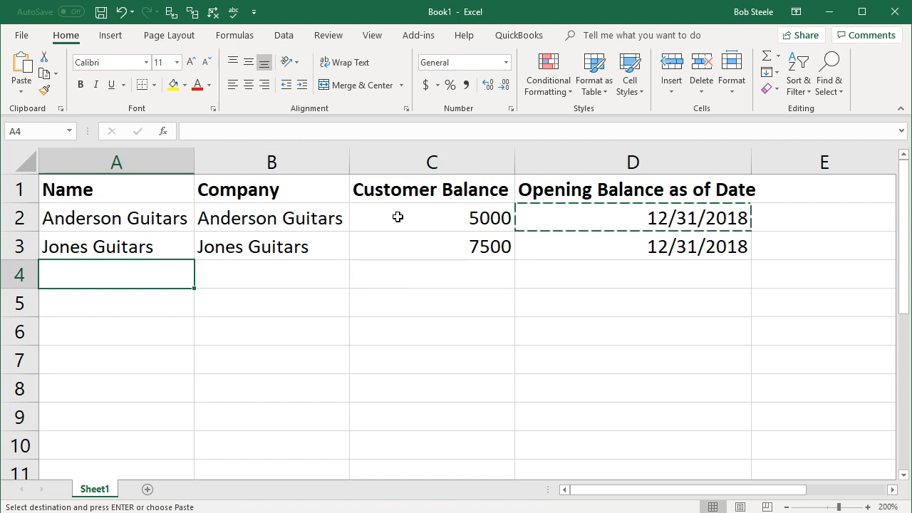
type("Smith Gu")
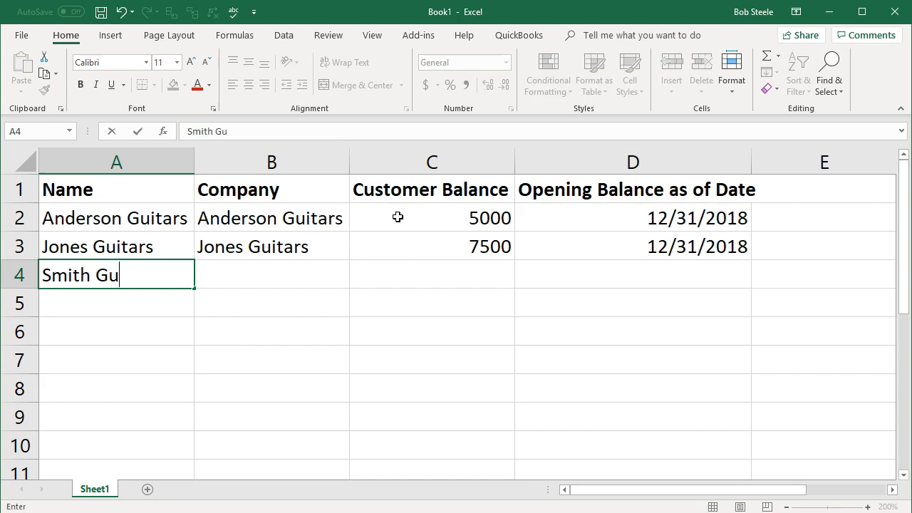
type("itars")
key("Tab")
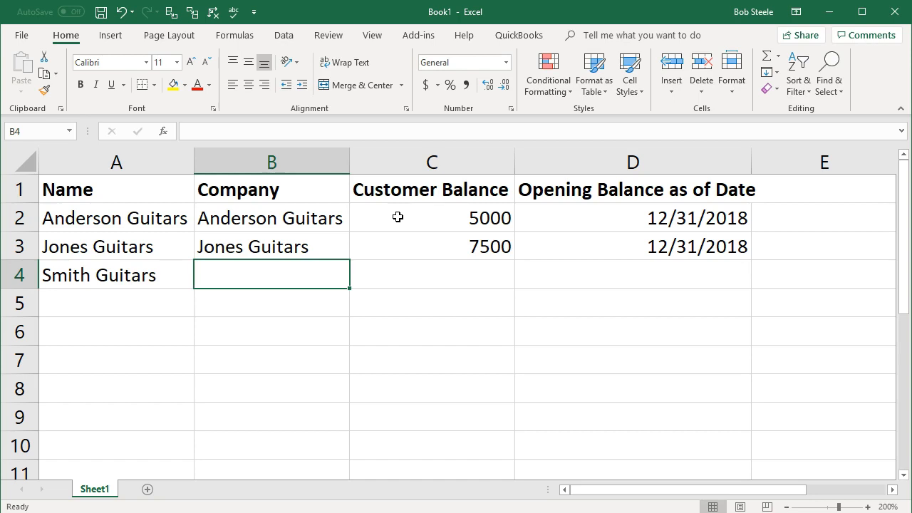
Step: Copy the customer name from A4 into the Company cell B4
right_click(128, 275)
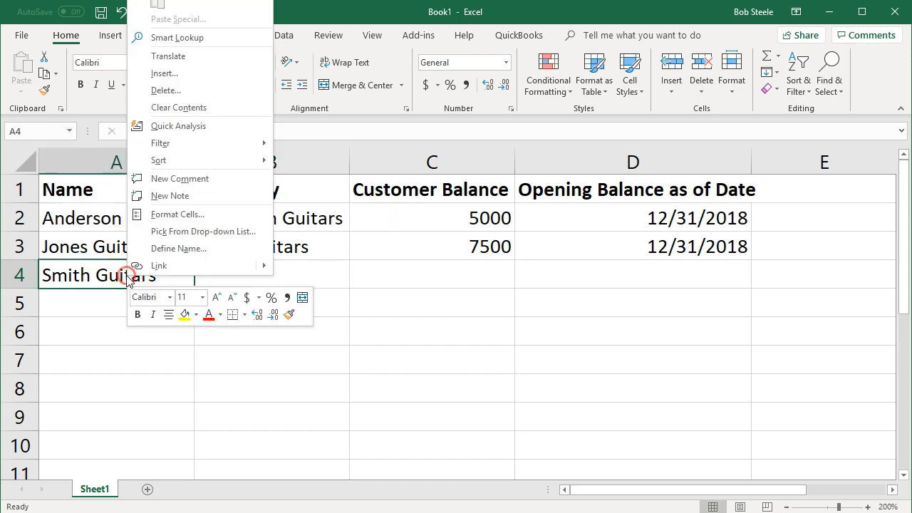
left_click(165, 1)
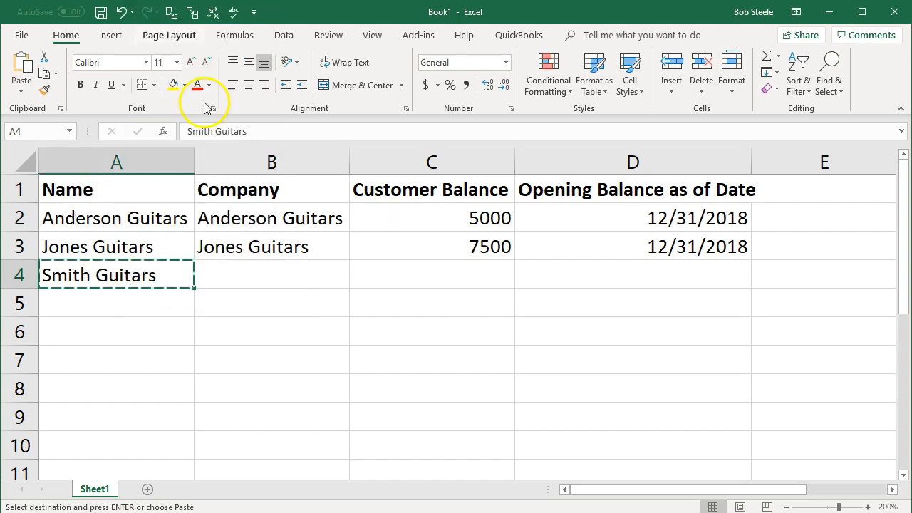
left_click(243, 272)
right_click(243, 272)
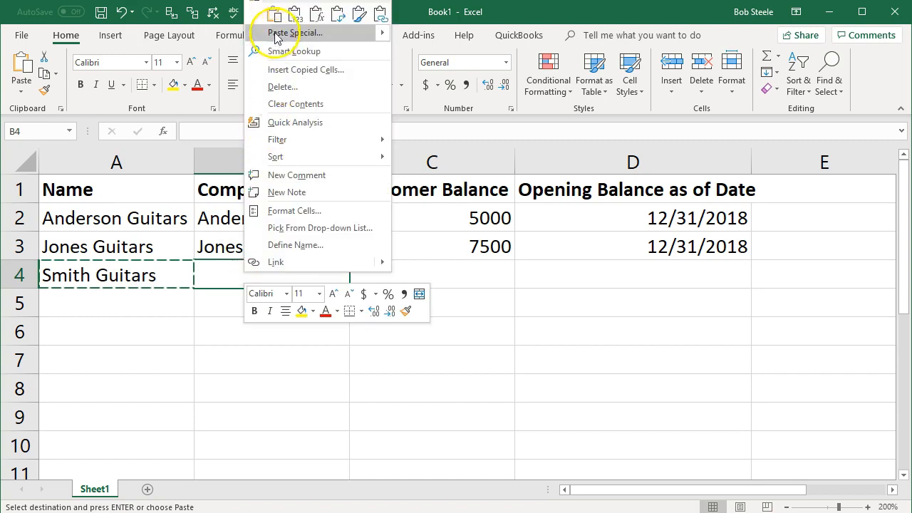
left_click(275, 17)
Step: Enter 80000 as the Customer Balance for Smith Guitars in C4
left_click(402, 268)
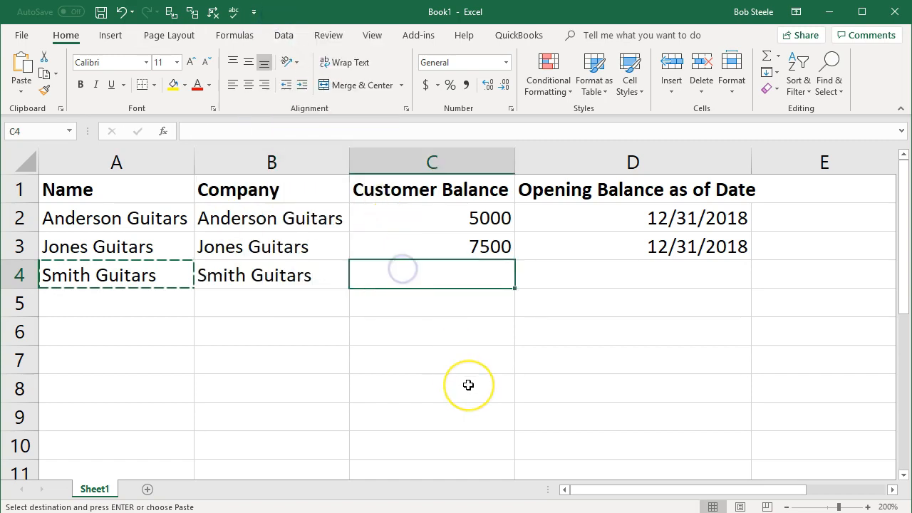
type("80000")
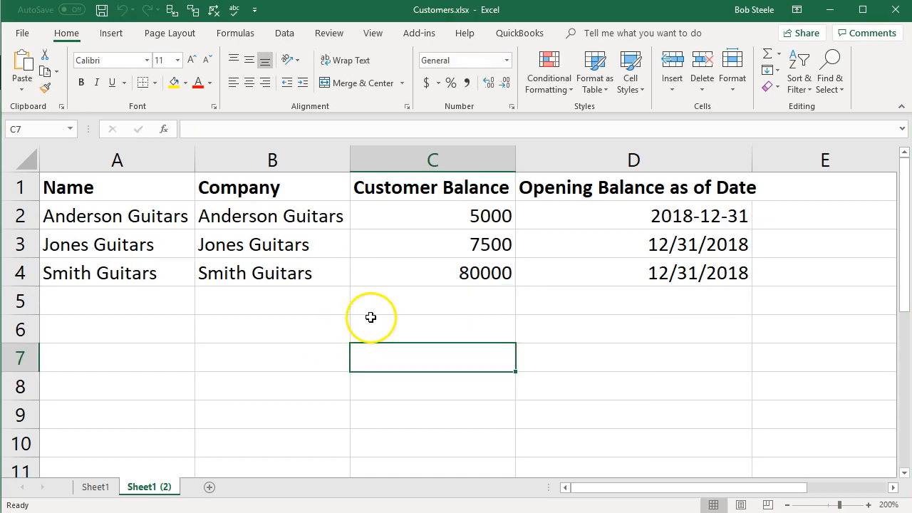
left_click(408, 277)
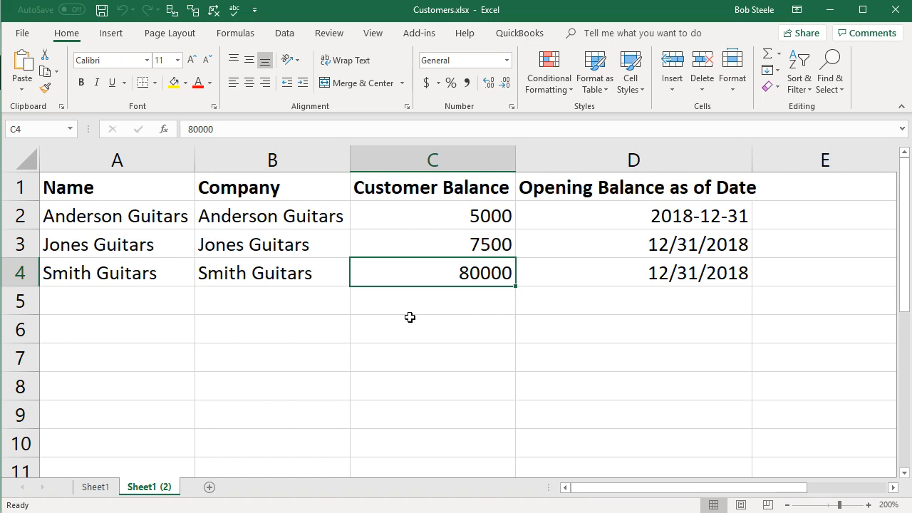
left_click(410, 317)
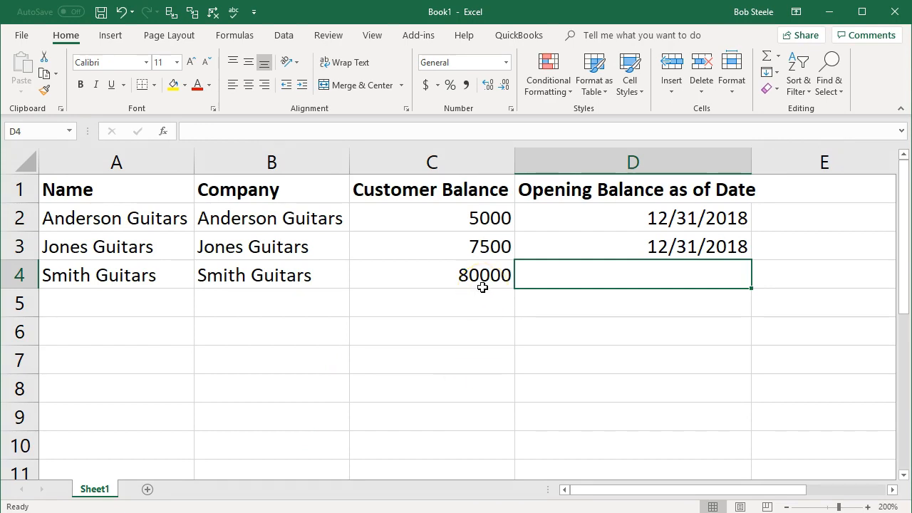
Step: Copy the opening balance date from D3 into D4 for Smith Guitars
right_click(637, 243)
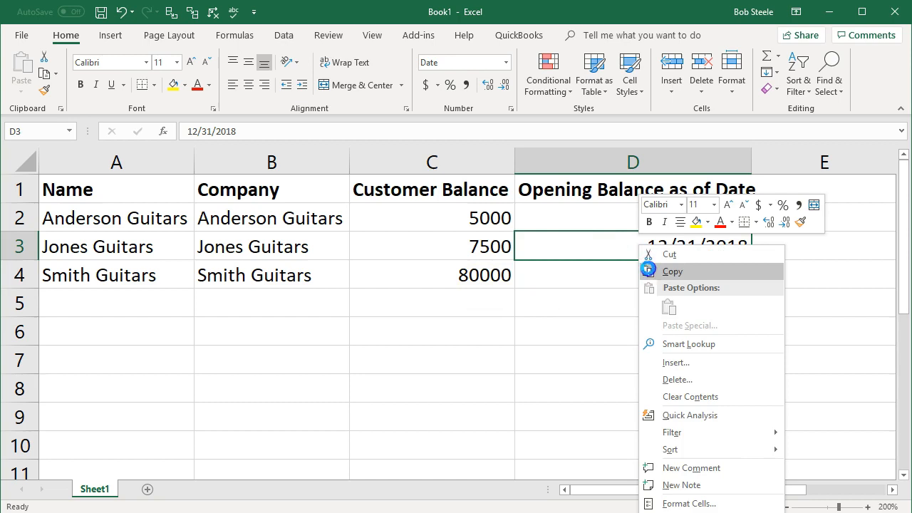
left_click(648, 271)
right_click(638, 271)
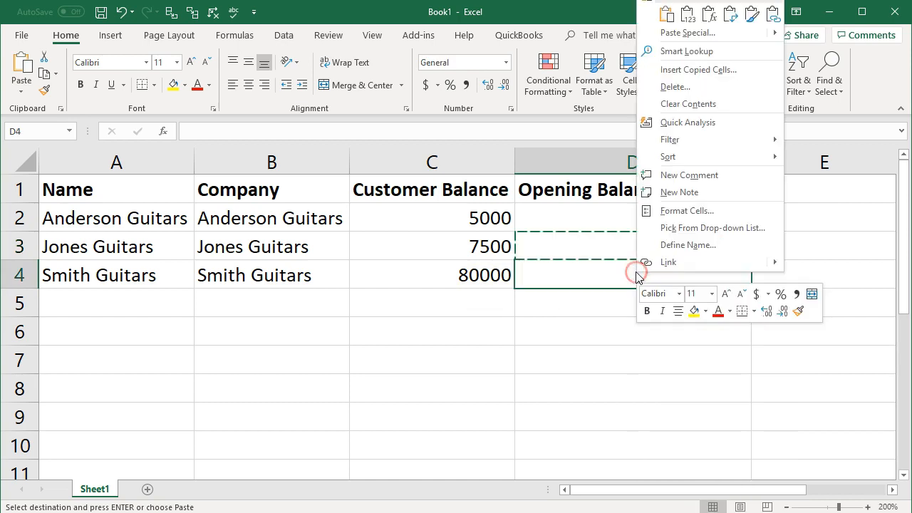
left_click(670, 18)
left_click(435, 330)
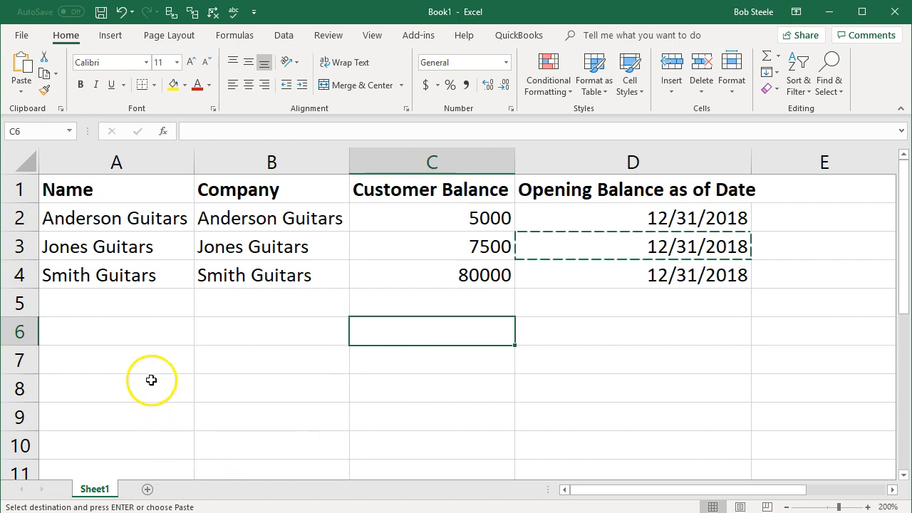
Step: Start saving the workbook under a new name and browse to the Section 6 folder inside GGG on the Desktop
left_click(21, 37)
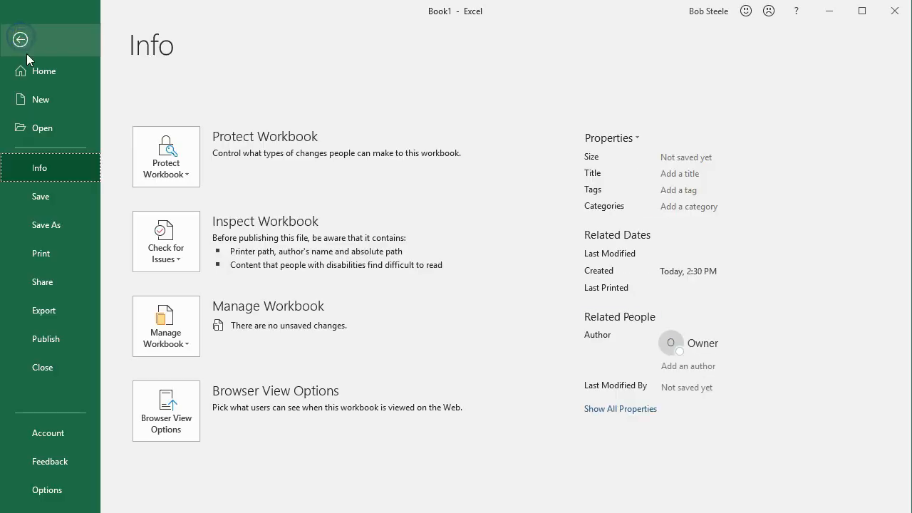
left_click(53, 225)
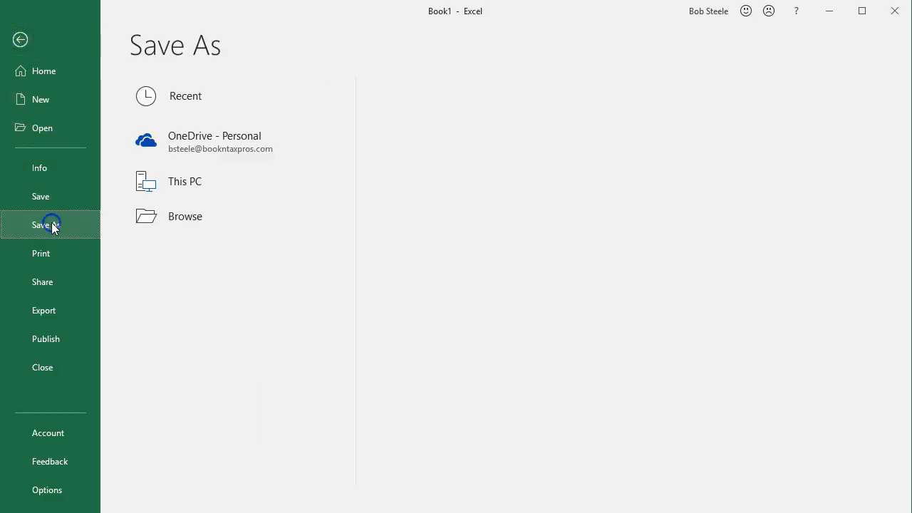
left_click(152, 259)
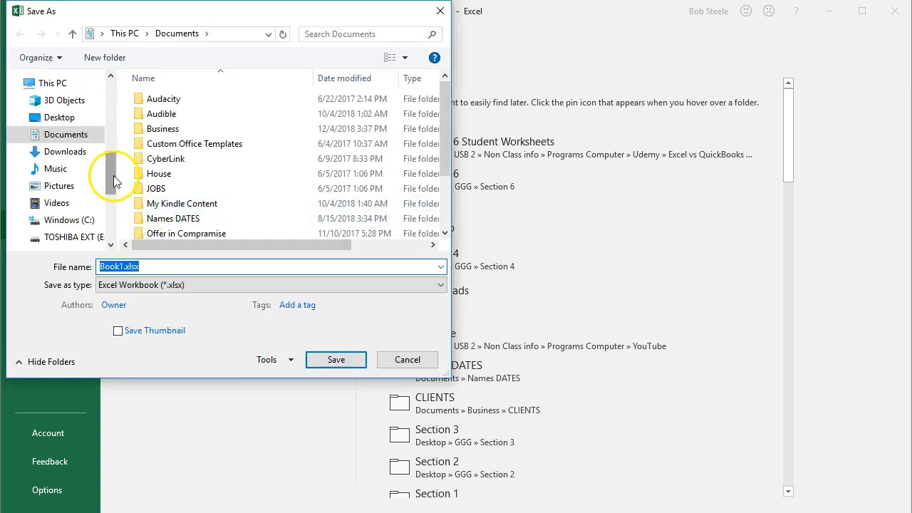
left_click_drag(111, 175, 108, 104)
left_click(59, 106)
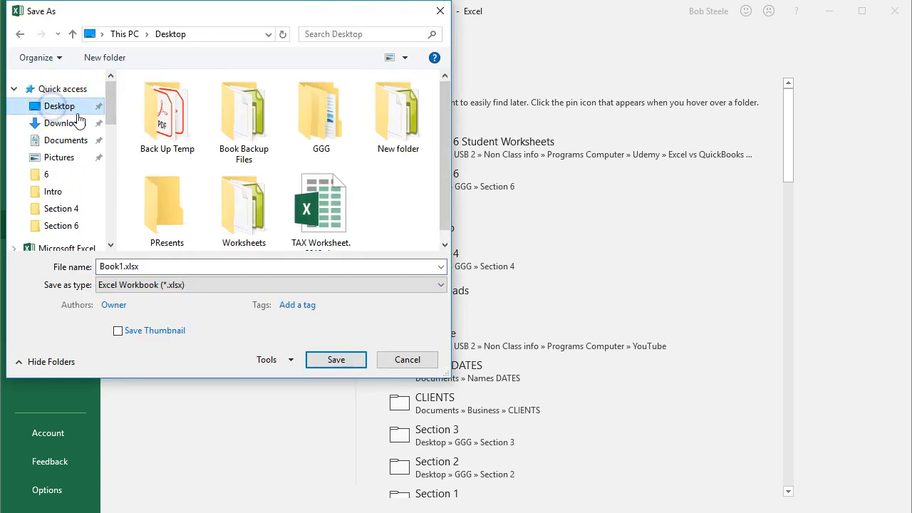
scroll(208, 162, "down", 1)
double_click(313, 106)
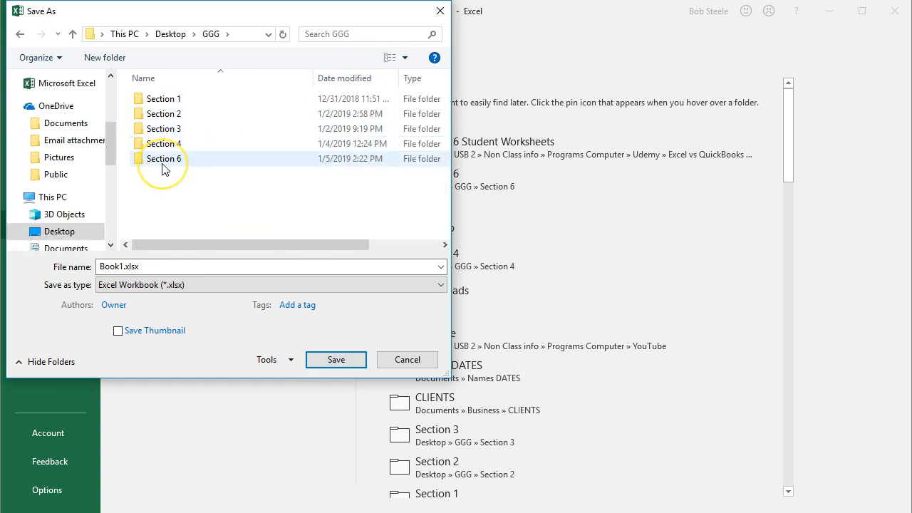
double_click(163, 158)
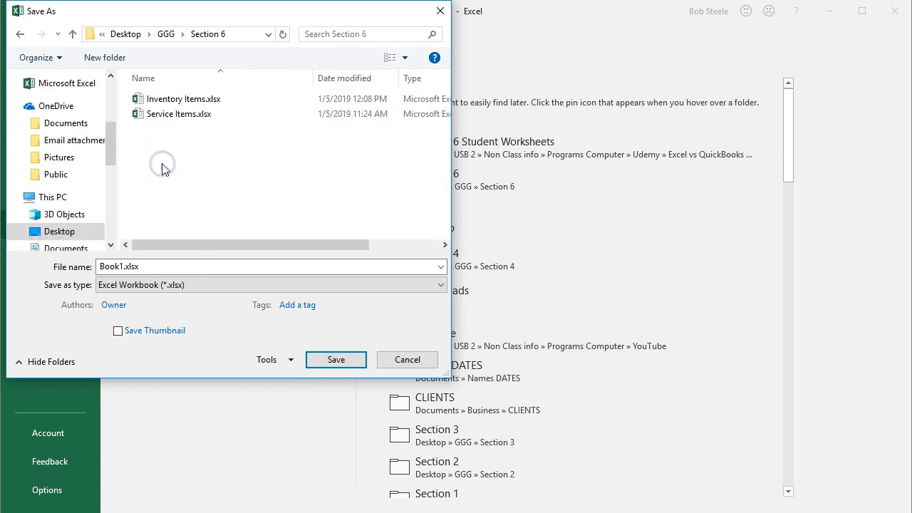
Step: Name the workbook Customers and save it as an Excel Workbook in the Section 6 folder
left_click(152, 268)
type("C")
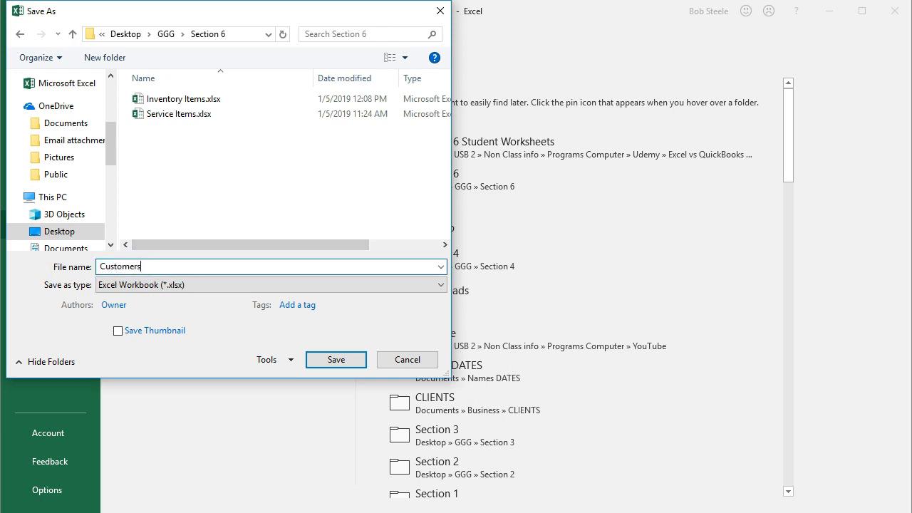
type("ustomers")
left_click(315, 361)
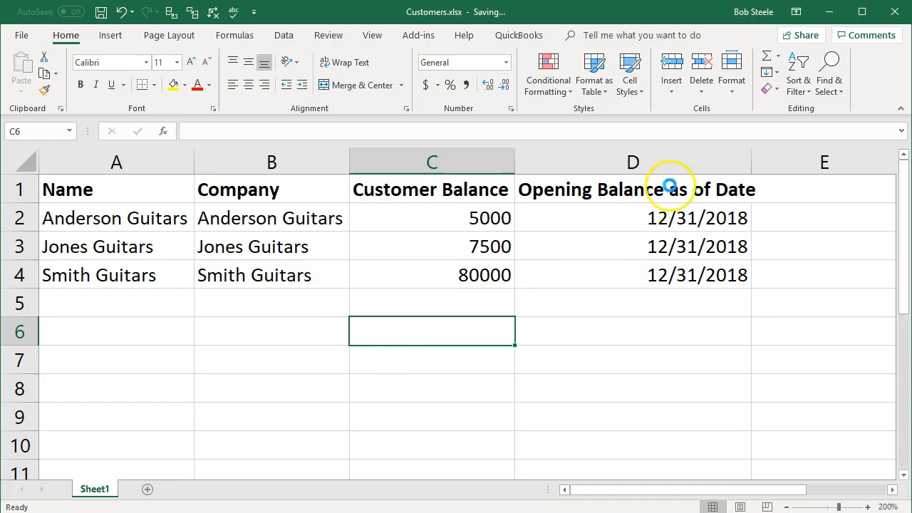
Step: Leave the workbook, switch to QuickBooks Online and start importing customers from a file
left_click(892, 17)
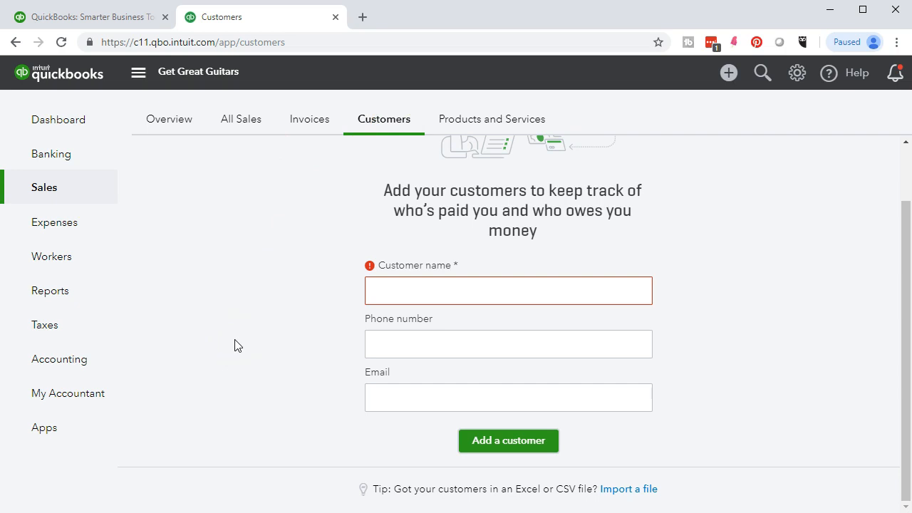
left_click(643, 492)
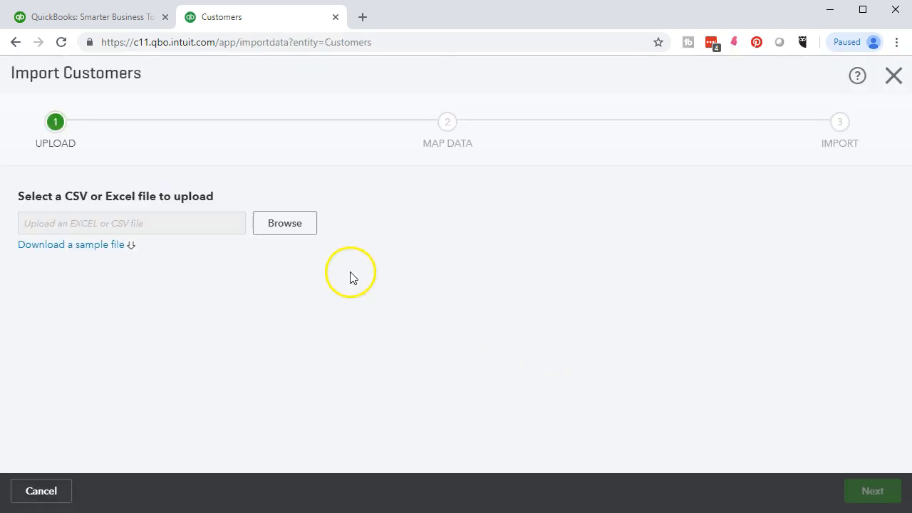
left_click(112, 252)
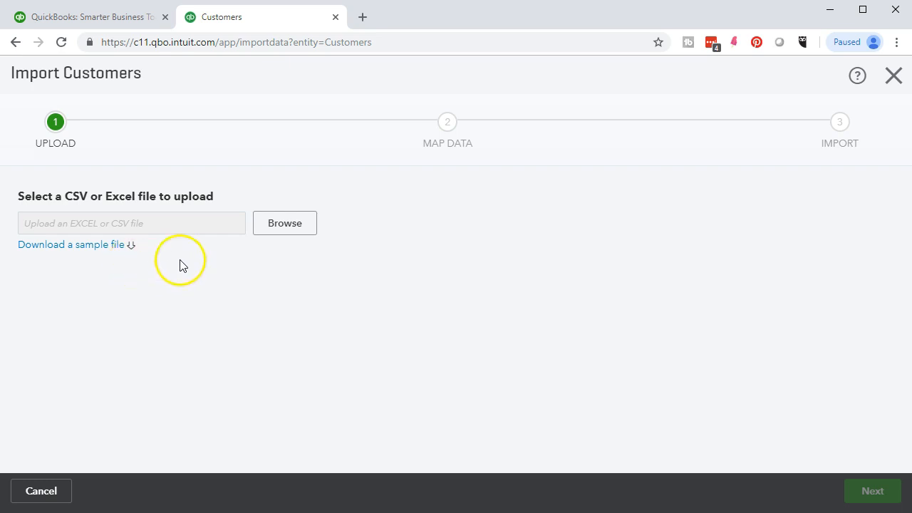
Step: Choose Customers.xlsx from the Section 6 folder in GGG on the Desktop for upload and continue to field mapping
left_click(284, 237)
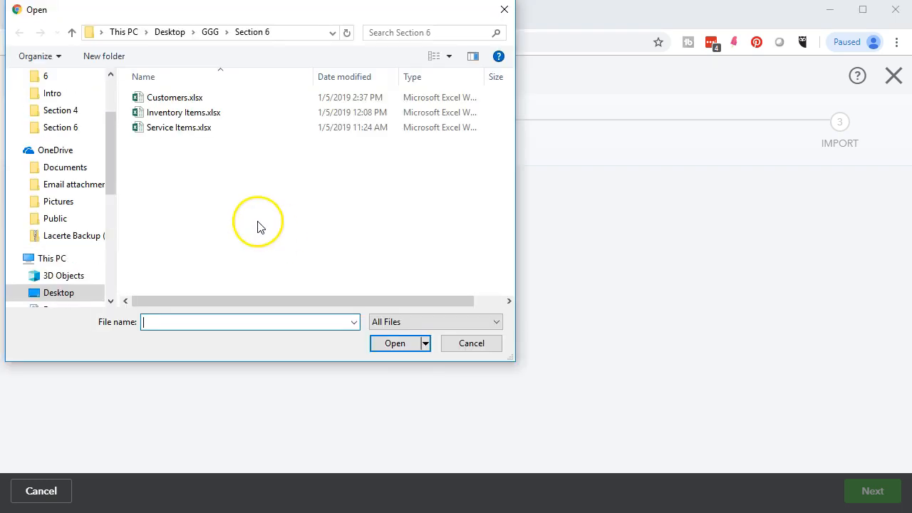
left_click_drag(109, 169, 107, 96)
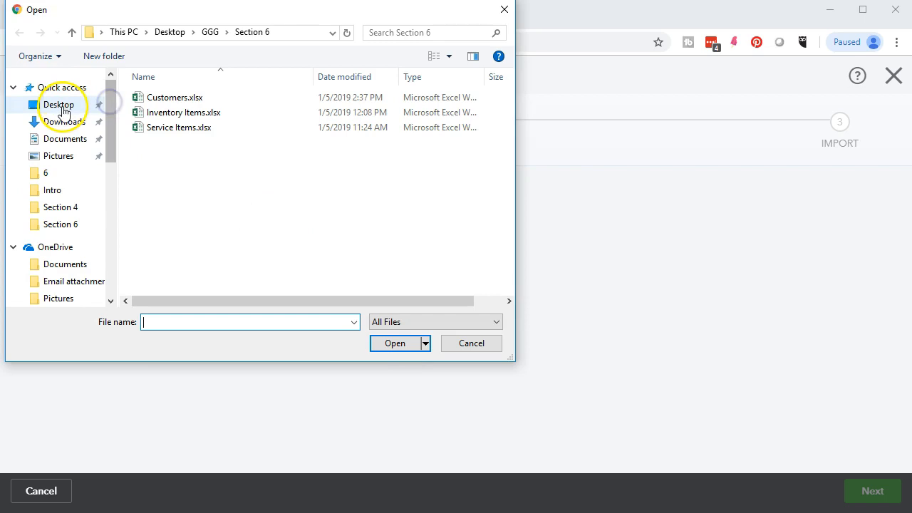
left_click(59, 107)
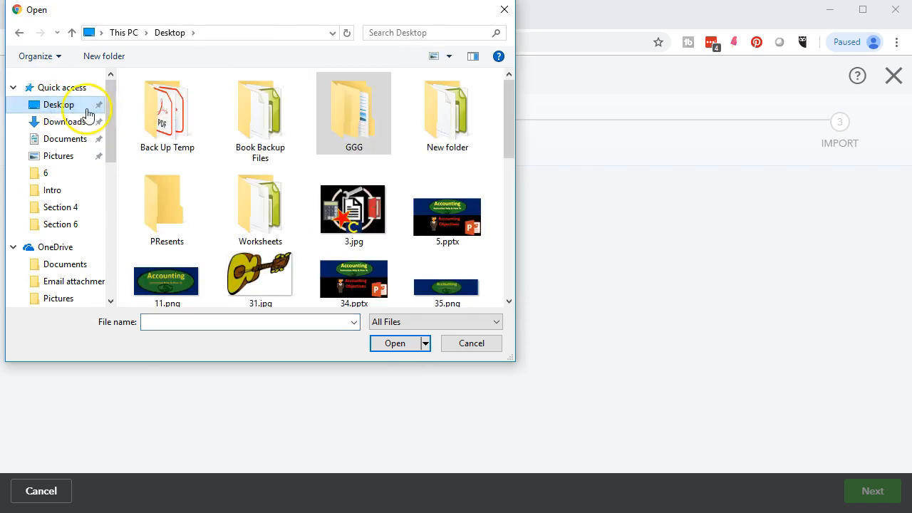
double_click(346, 110)
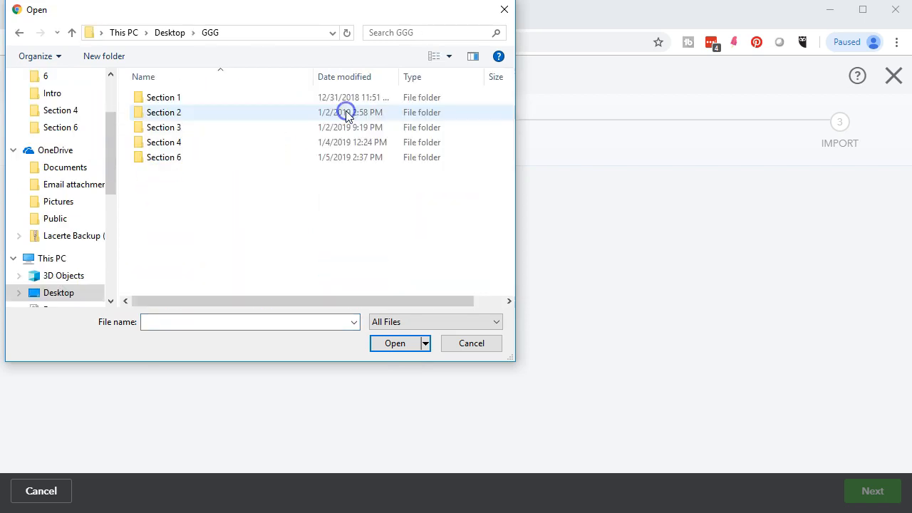
double_click(208, 160)
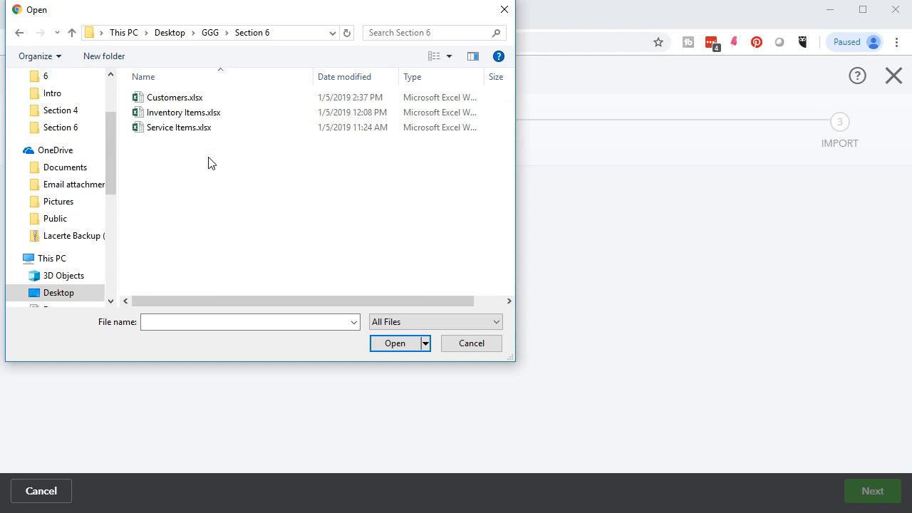
left_click(171, 100)
double_click(171, 100)
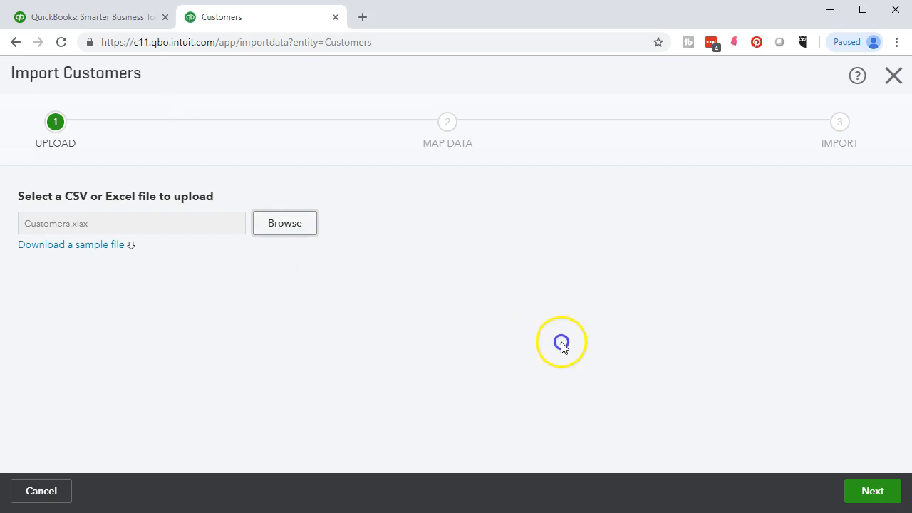
left_click(853, 492)
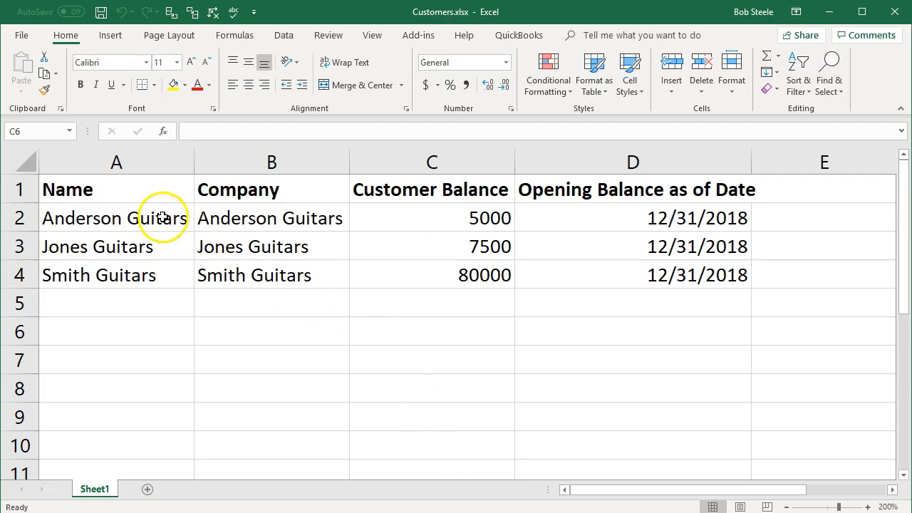
Step: Compare the Name and Company field mappings with the matching column headers in the Excel customer list
left_click(135, 192)
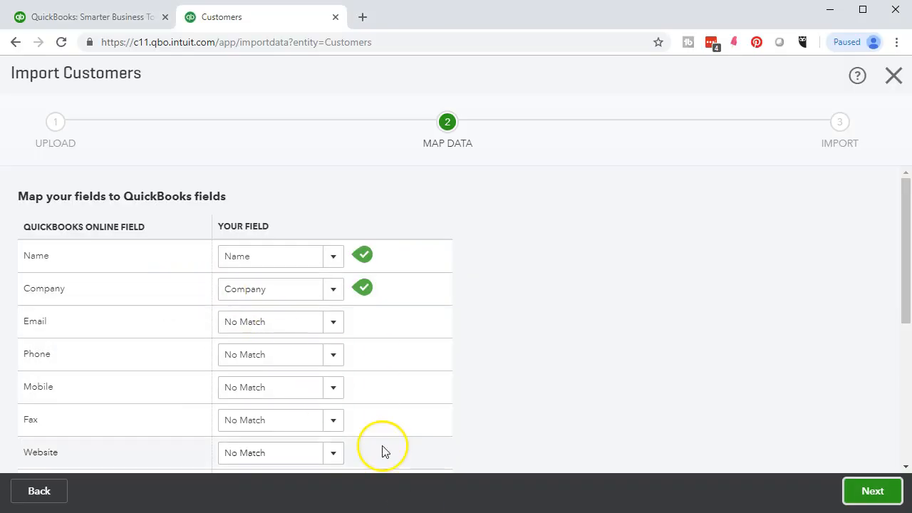
left_click(333, 292)
left_click(333, 293)
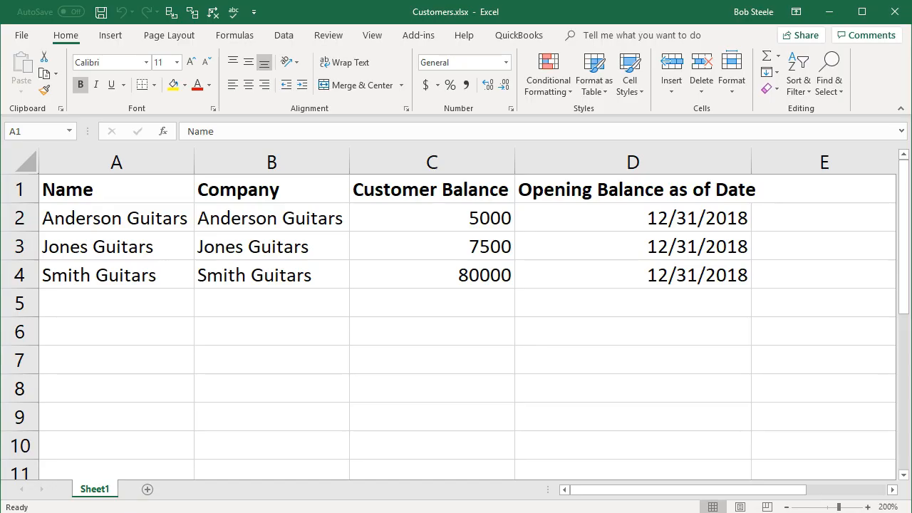
left_click(287, 195)
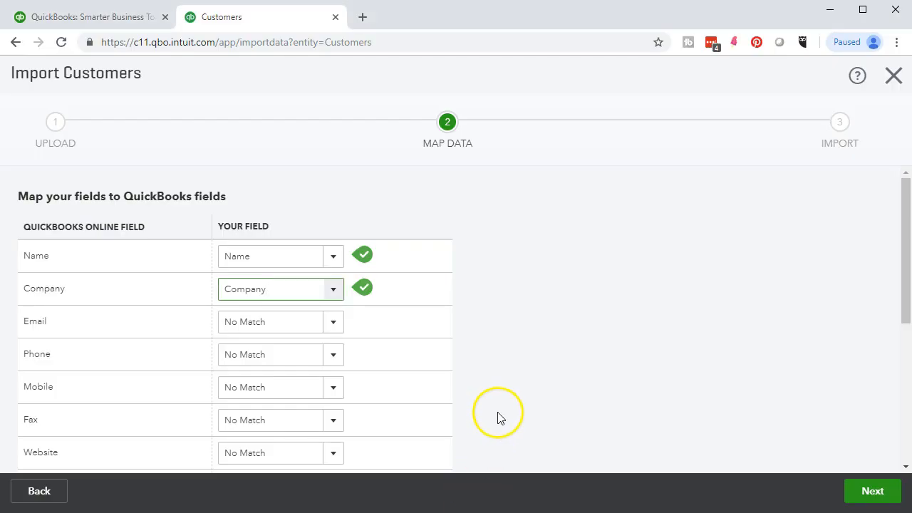
Step: Check the Opening Balance and Opening Balance Date mappings against the Excel headers, and accept the field mapping
scroll(499, 417, "down", 1)
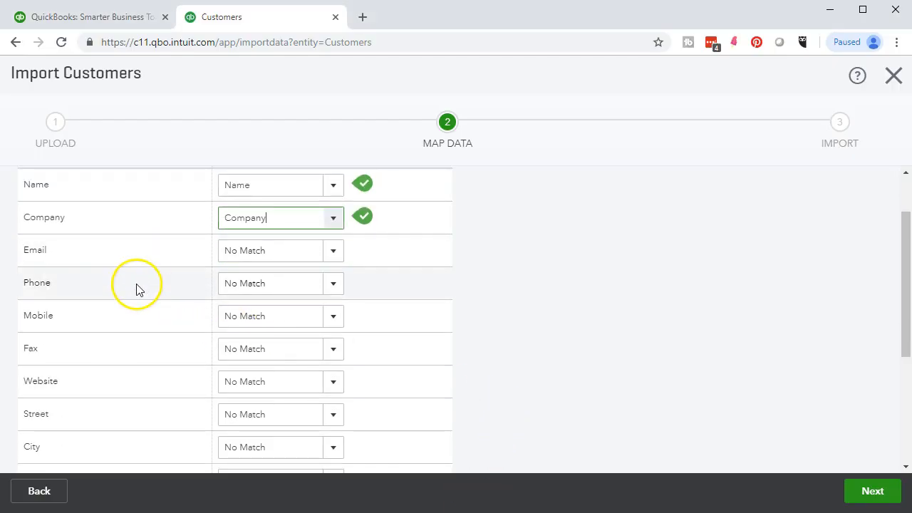
scroll(121, 328, "down", 1)
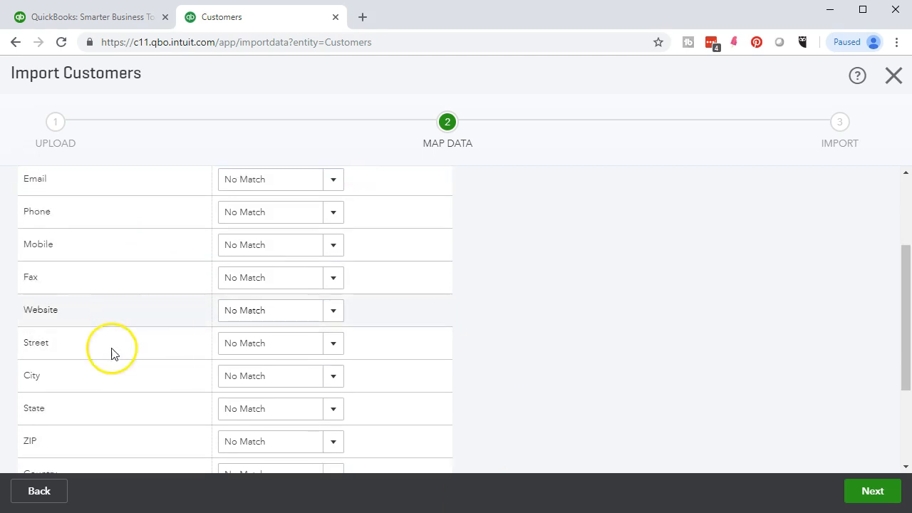
scroll(111, 355, "down", 2)
scroll(111, 356, "down", 1)
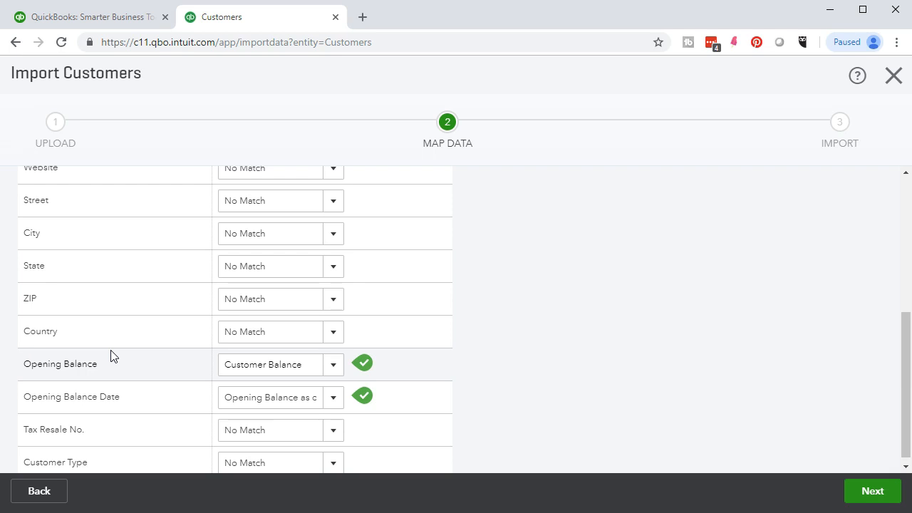
scroll(111, 356, "up", 1)
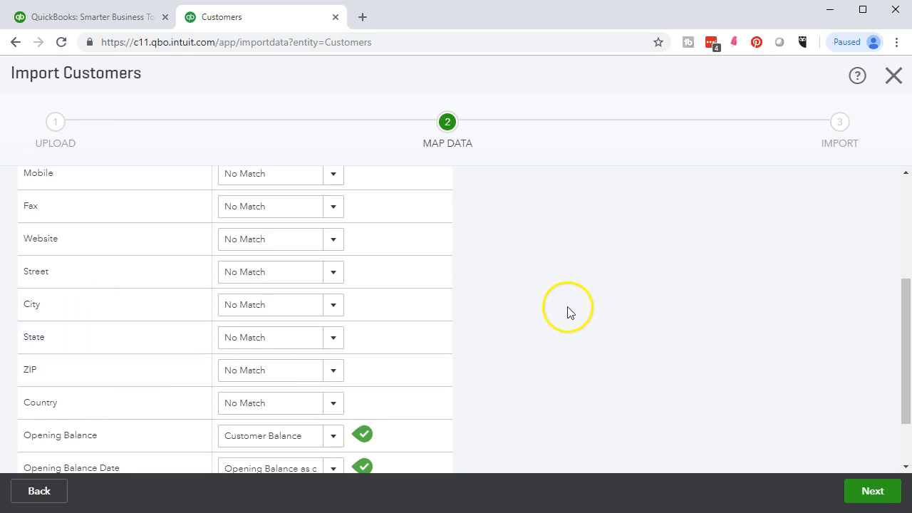
scroll(568, 312, "down", 1)
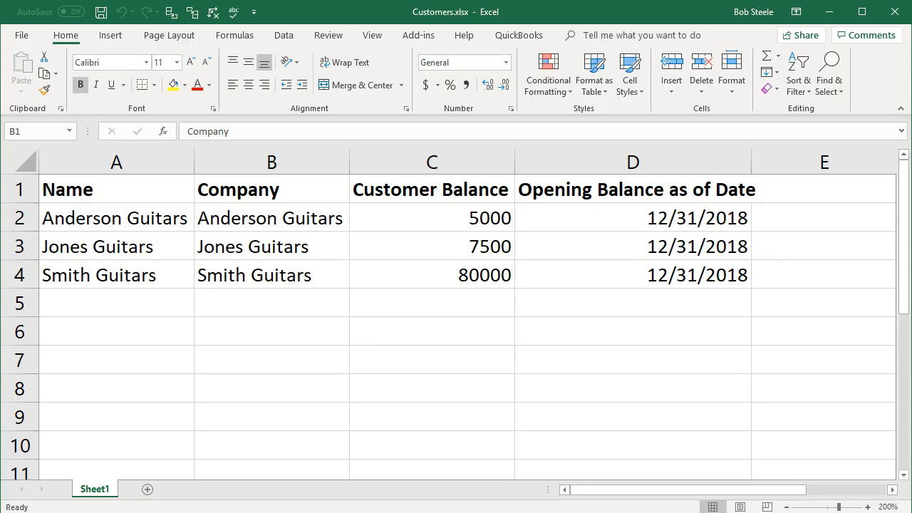
left_click(429, 189)
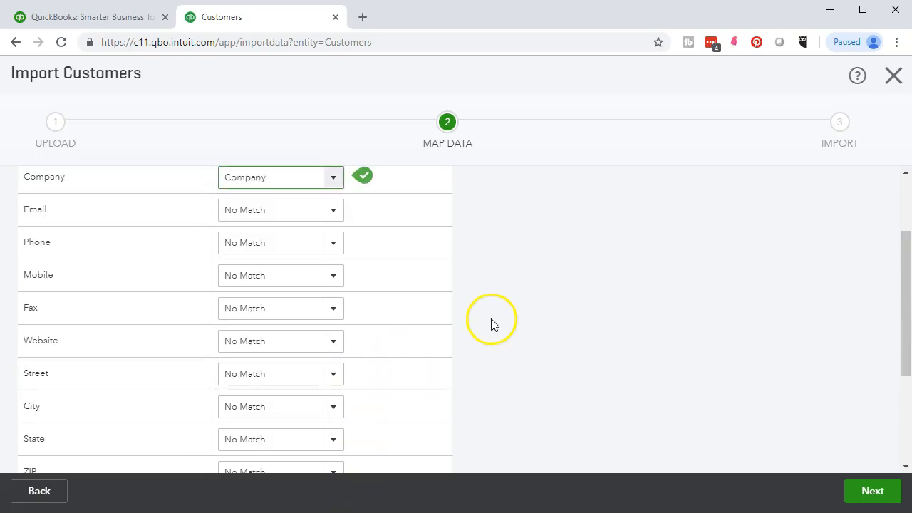
scroll(491, 325, "down", 3)
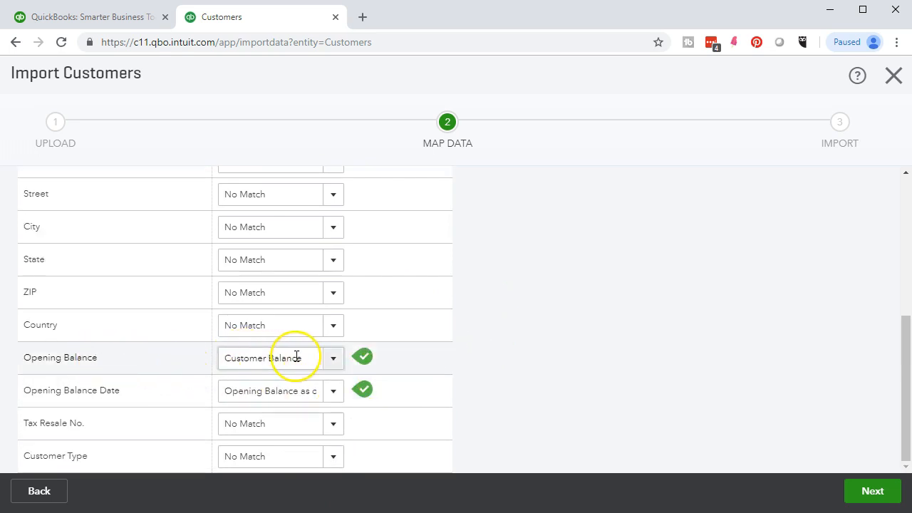
left_click(335, 359)
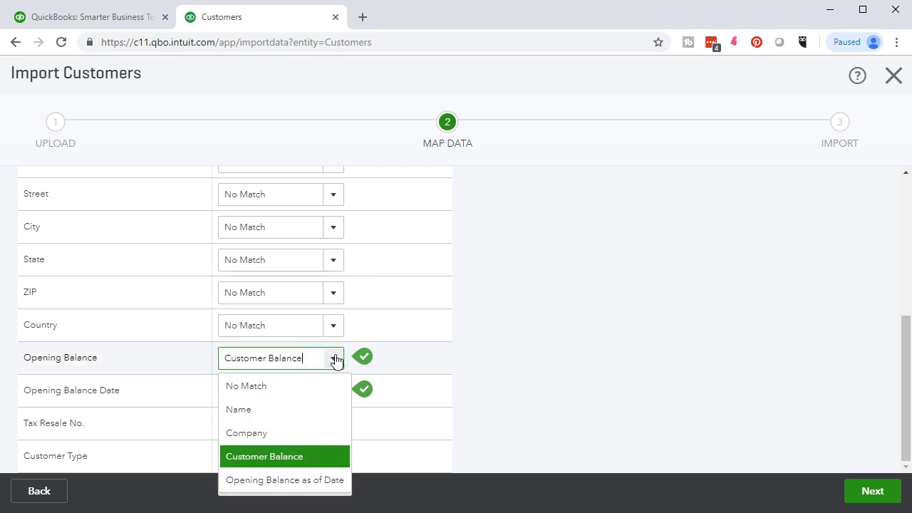
left_click(334, 359)
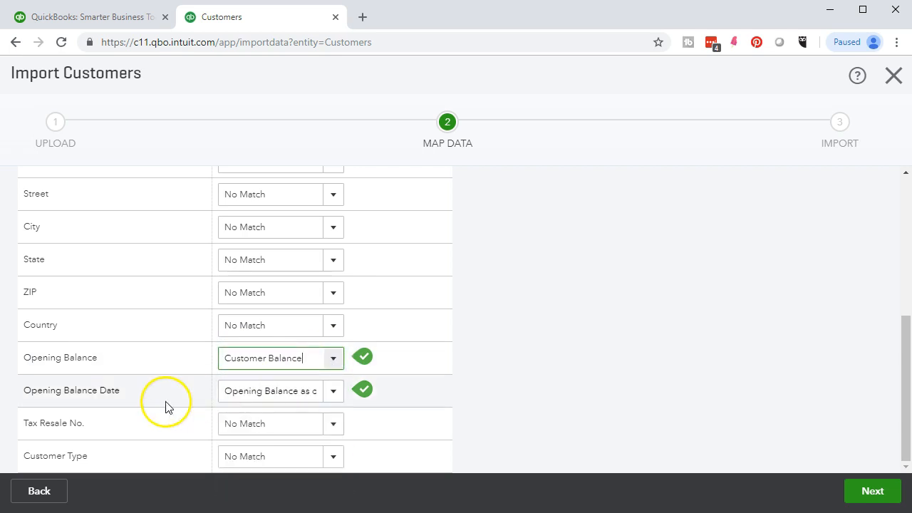
key("alt+Tab")
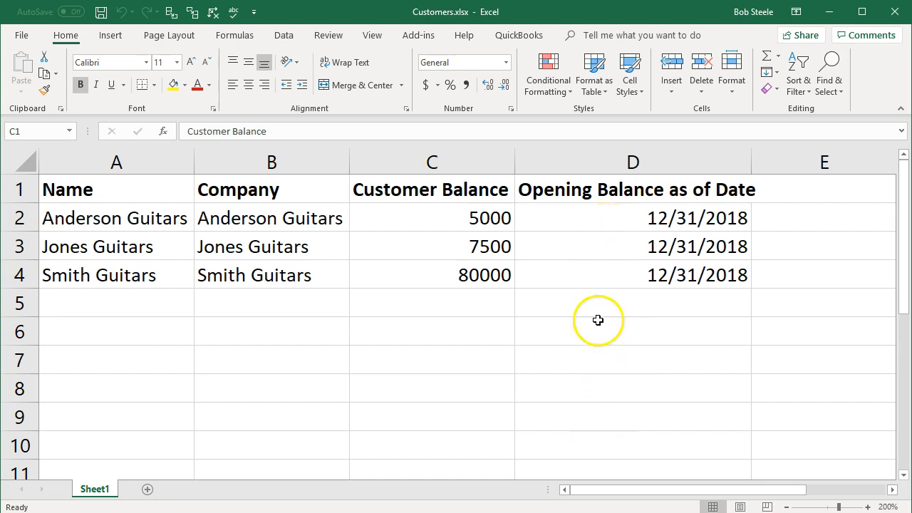
key("alt+Tab")
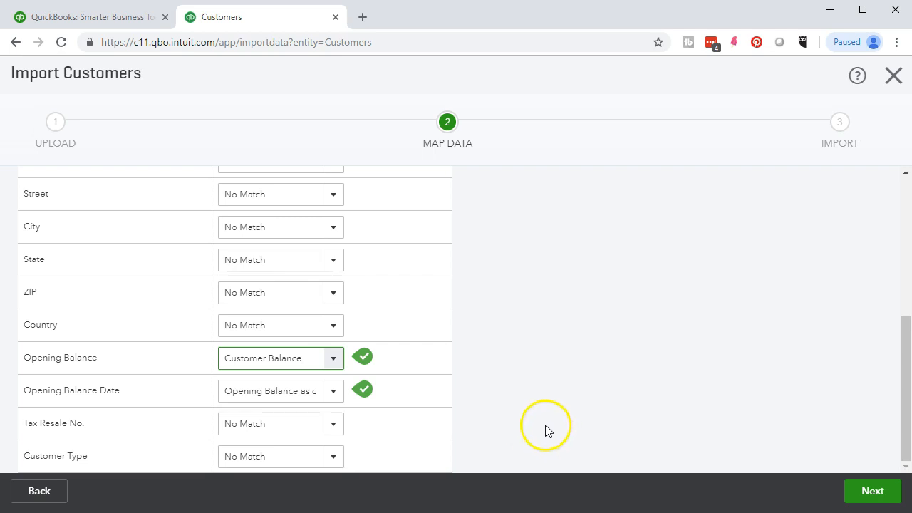
left_click(864, 495)
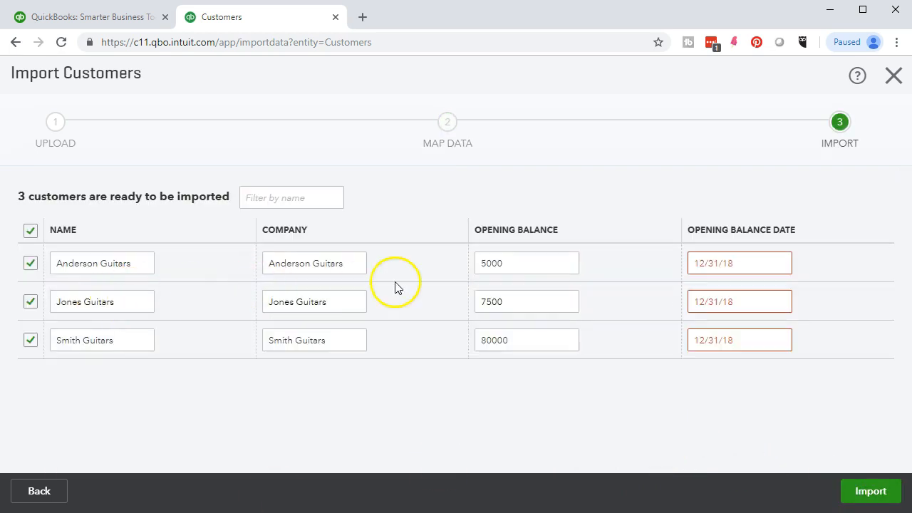
Step: Set the opening balance date of Anderson Guitars to 2018-12-31 in the import list
left_click(734, 267)
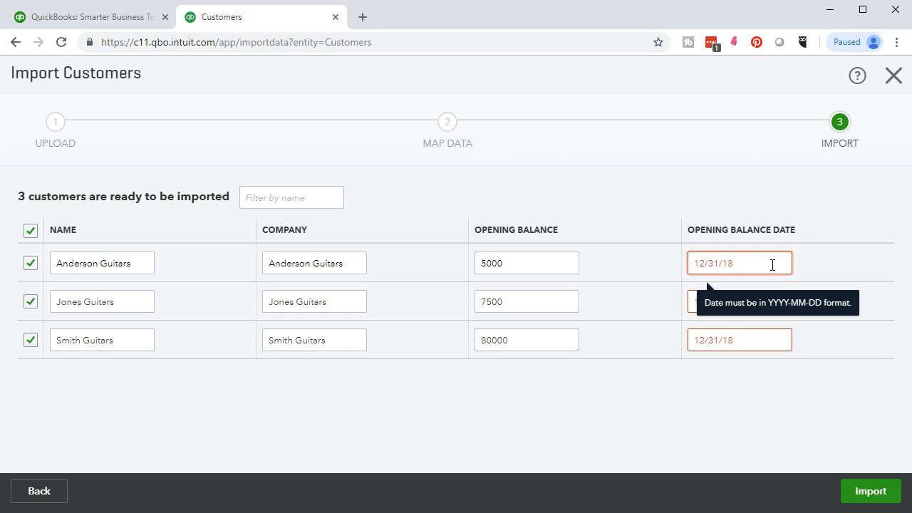
left_click_drag(773, 266, 613, 261)
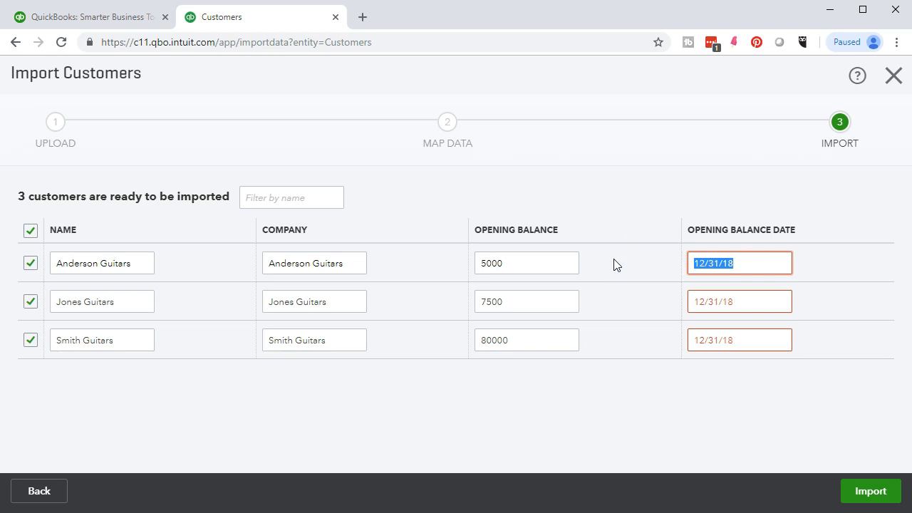
type("2018-")
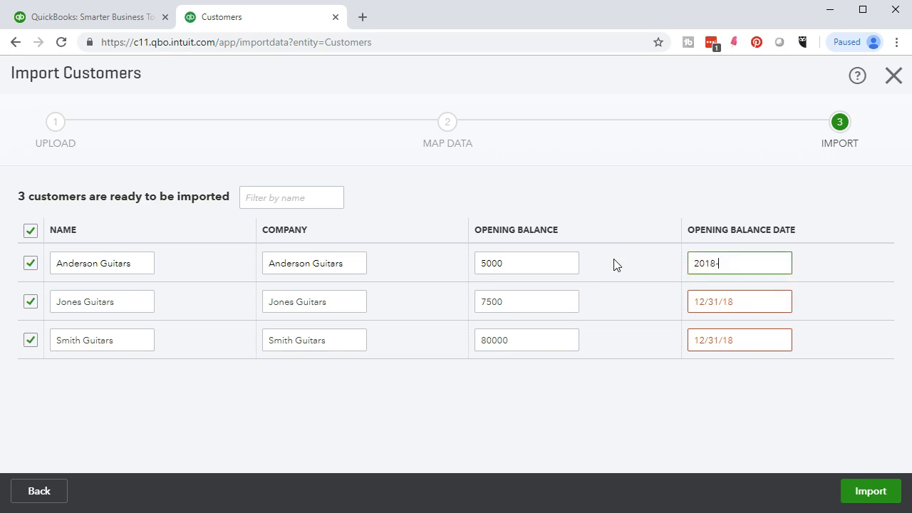
mouse_move(719, 296)
type("-12-31")
left_click_drag(681, 307, 752, 305)
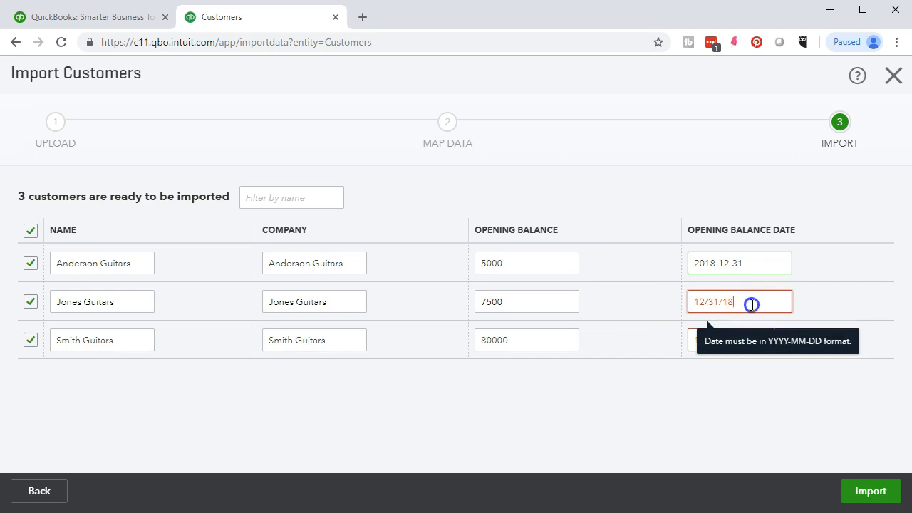
left_click_drag(754, 264, 692, 260)
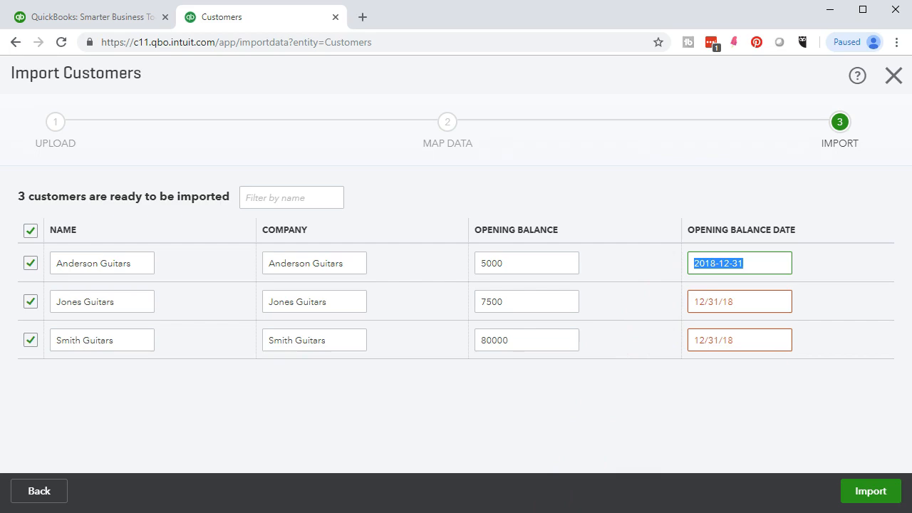
Step: Switch to the Excel customer list and look through the date formats offered for the Anderson Guitars date in D2
left_click(473, 497)
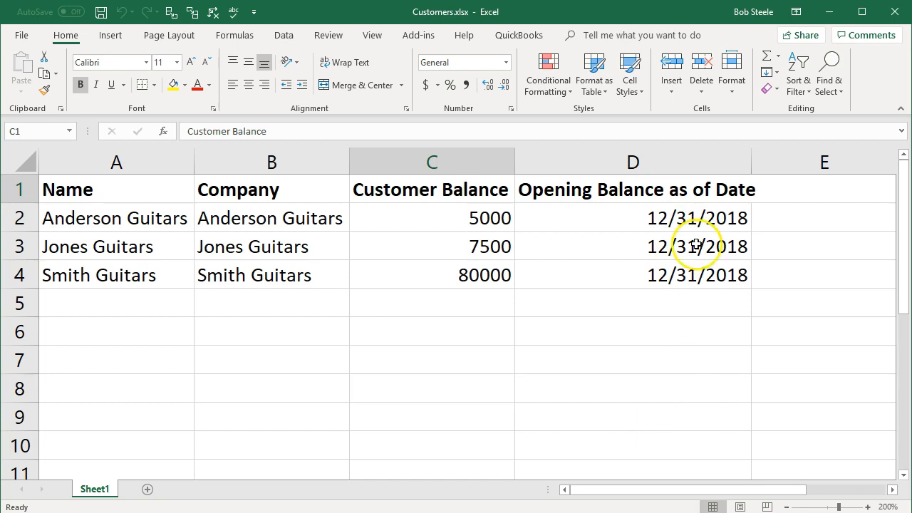
left_click(644, 220)
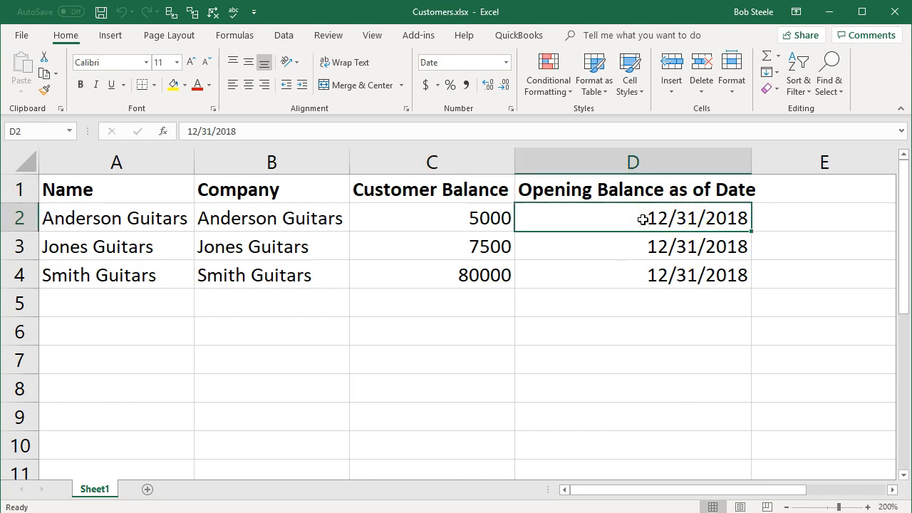
right_click(643, 219)
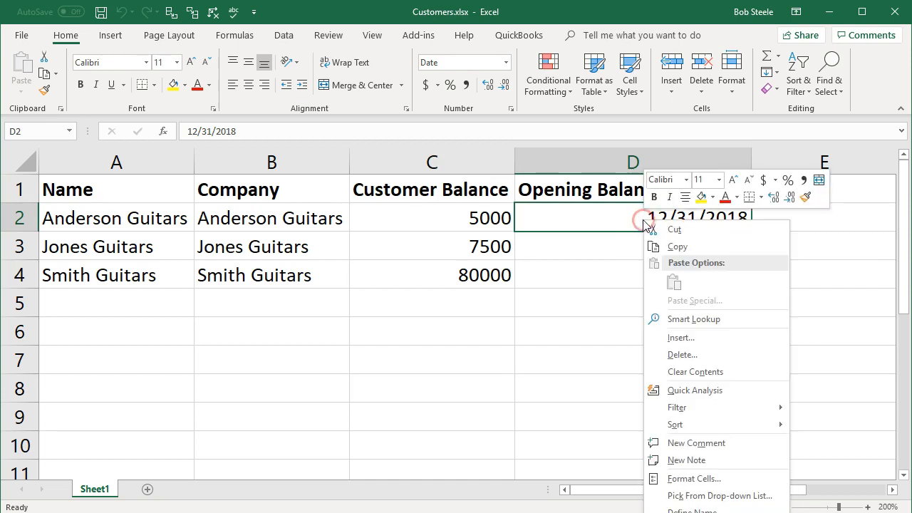
left_click(694, 479)
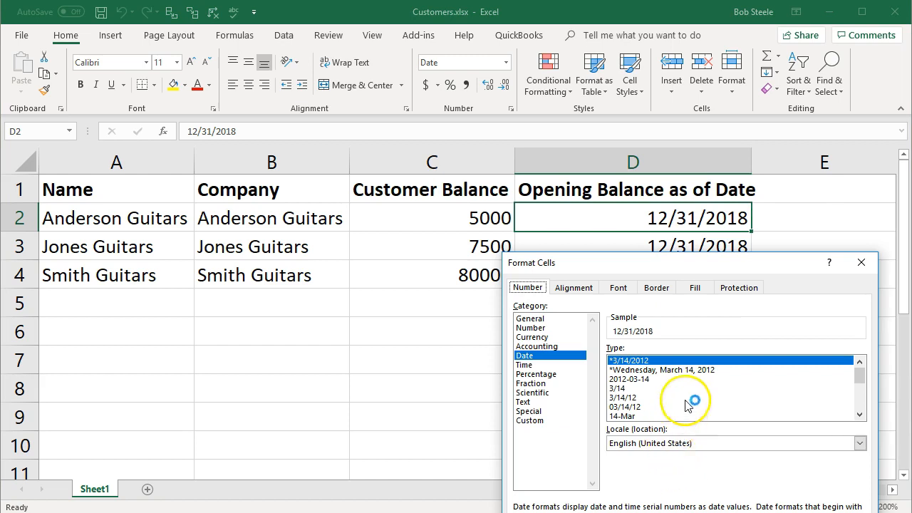
left_click(860, 416)
left_click(860, 415)
left_click(860, 416)
left_click(861, 416)
left_click(860, 415)
left_click(860, 416)
left_click(860, 416)
left_click(860, 415)
left_click(861, 416)
left_click(861, 416)
left_click(860, 416)
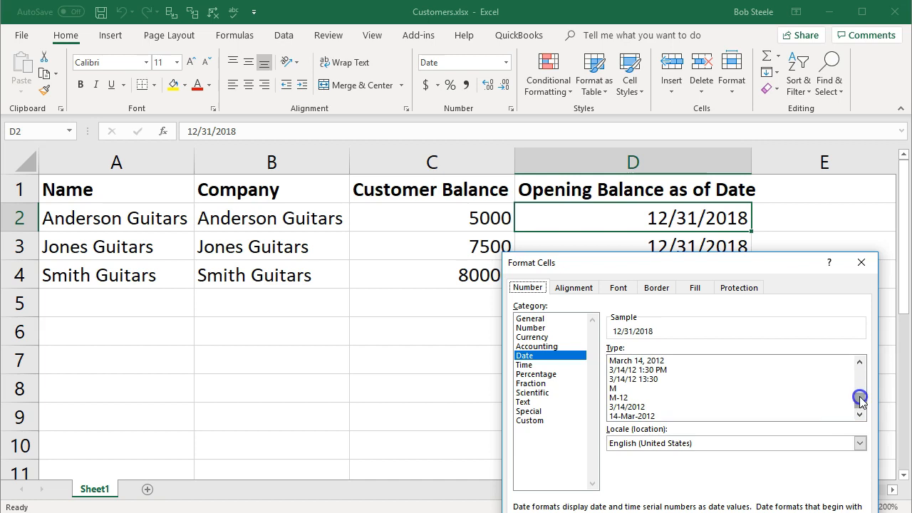
left_click_drag(860, 398, 860, 368)
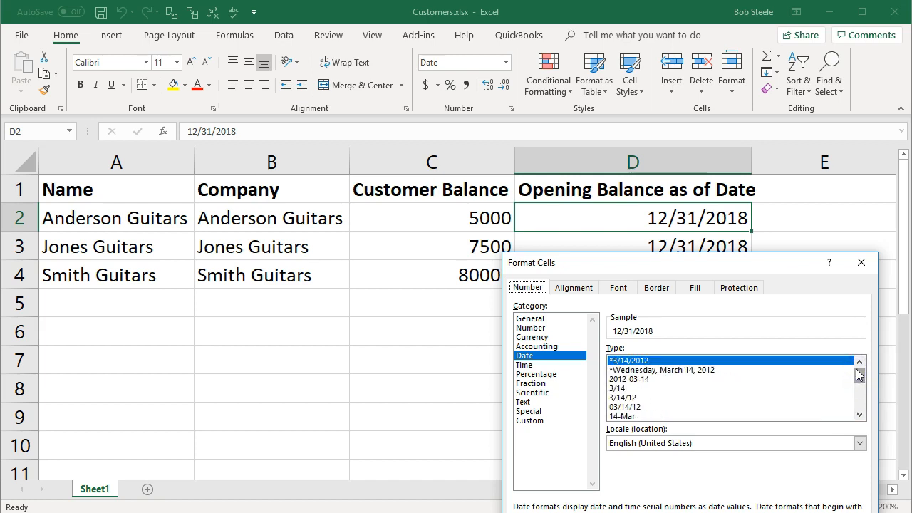
Step: Apply the custom number format yyyy-mm-dd to the opening balance date in cell D2
left_click(534, 421)
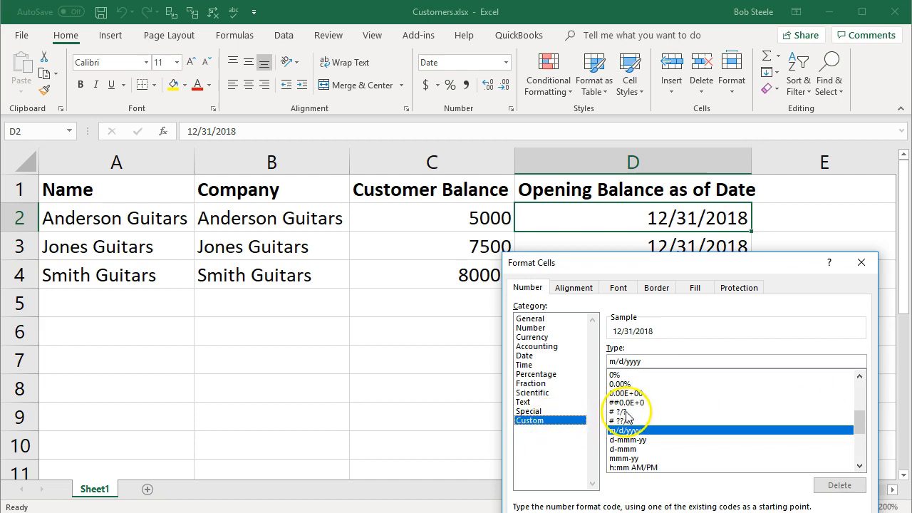
left_click(648, 364)
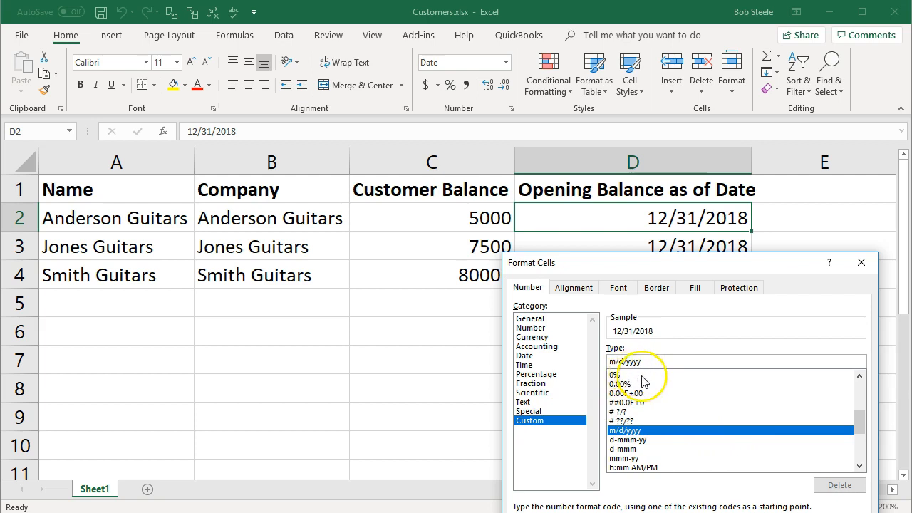
type("/")
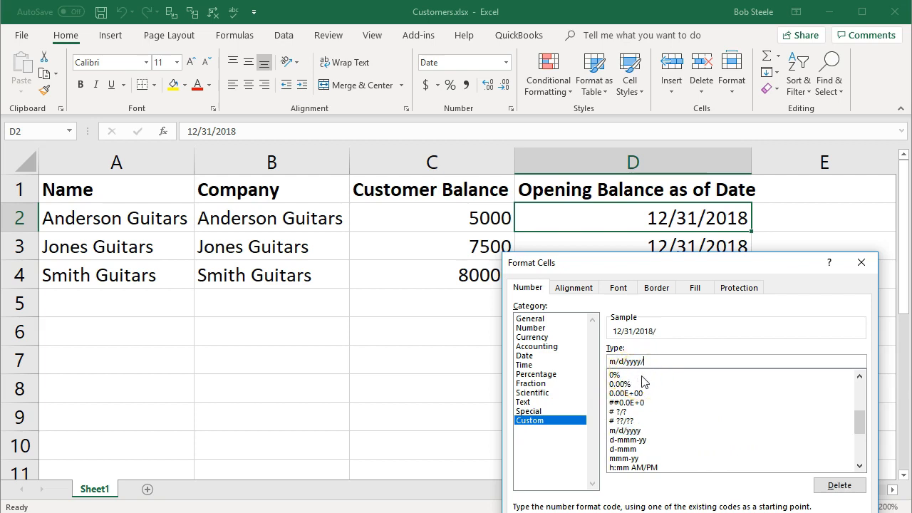
type("mm/dd")
key("BackSpace")
key("BackSpace")
key("BackSpace")
key("BackSpace")
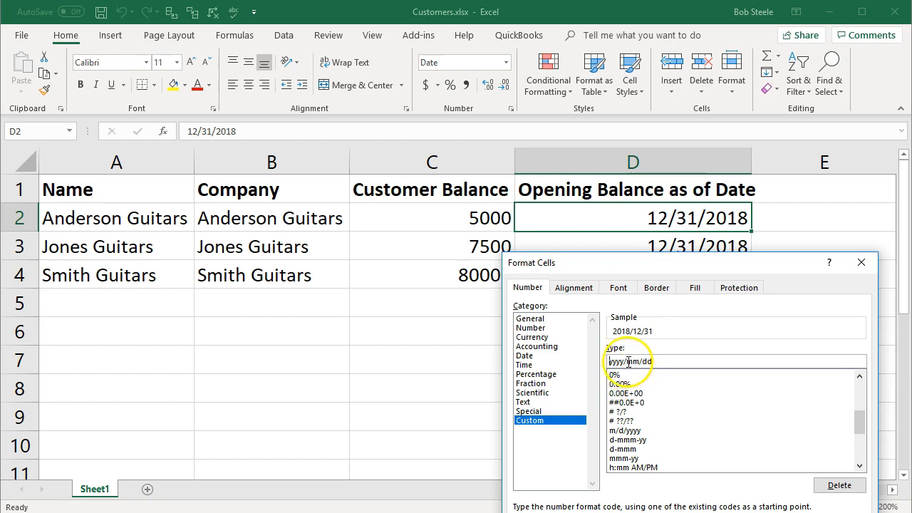
key("BackSpace")
type("-")
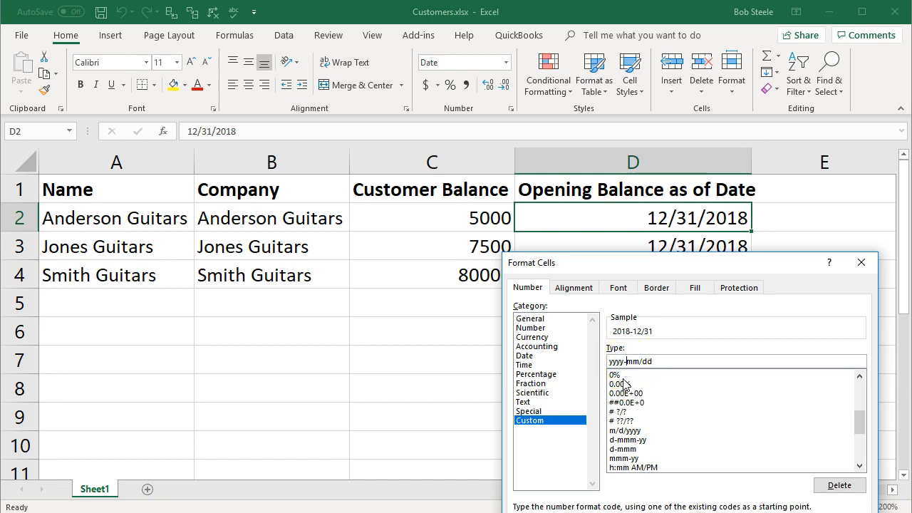
key("BackSpace")
type("-")
key("Return")
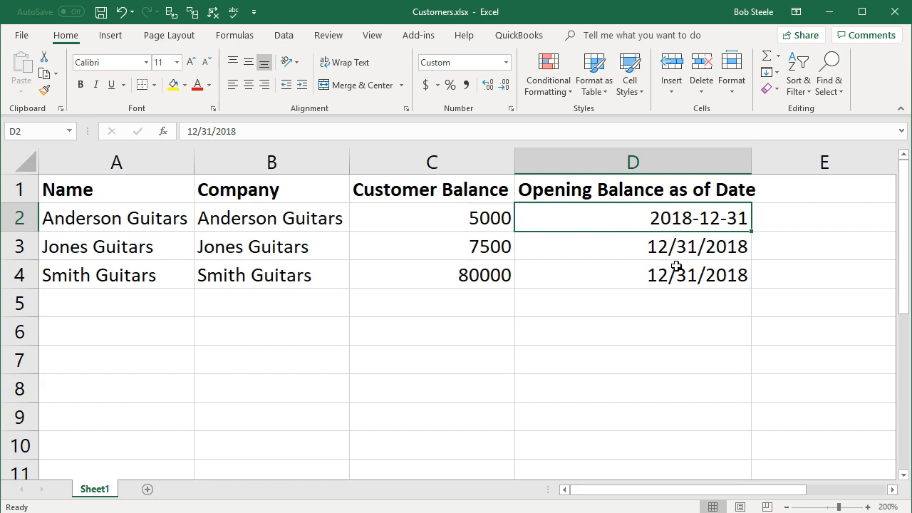
Step: Switch back to QuickBooks Online and copy the Anderson Guitars opening balance date, 2018-12-31, to the Jones Guitars row
left_click(830, 18)
left_click(765, 263)
left_click_drag(764, 263, 663, 261)
key("ctrl+c")
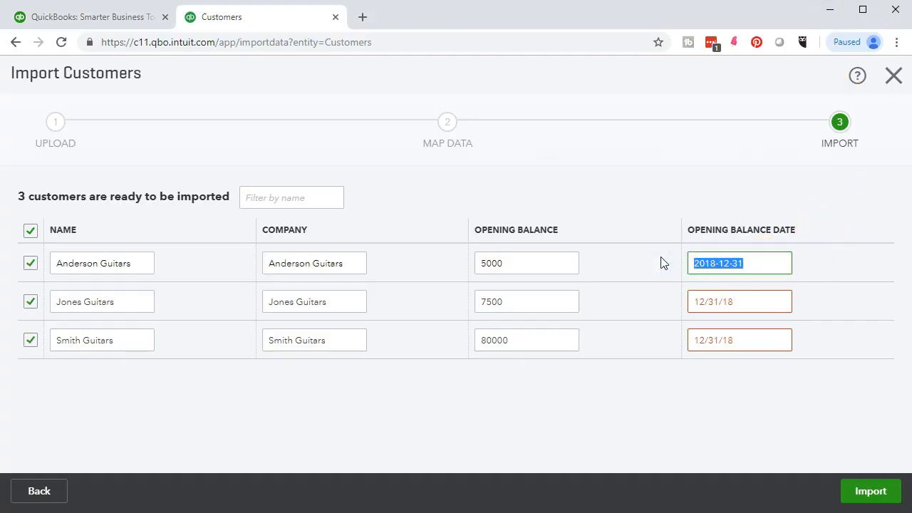
left_click_drag(742, 302, 678, 288)
key("ctrl+v")
Step: Set the Smith Guitars opening balance date to the copied 2018-12-31 and import the customers
left_click(739, 340)
left_click_drag(740, 340, 651, 332)
key("ctrl+v")
left_click(633, 391)
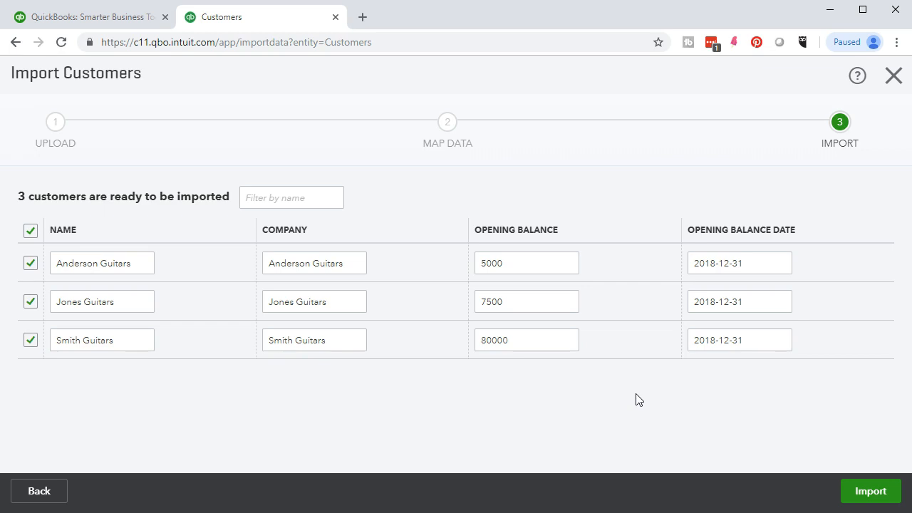
left_click(869, 491)
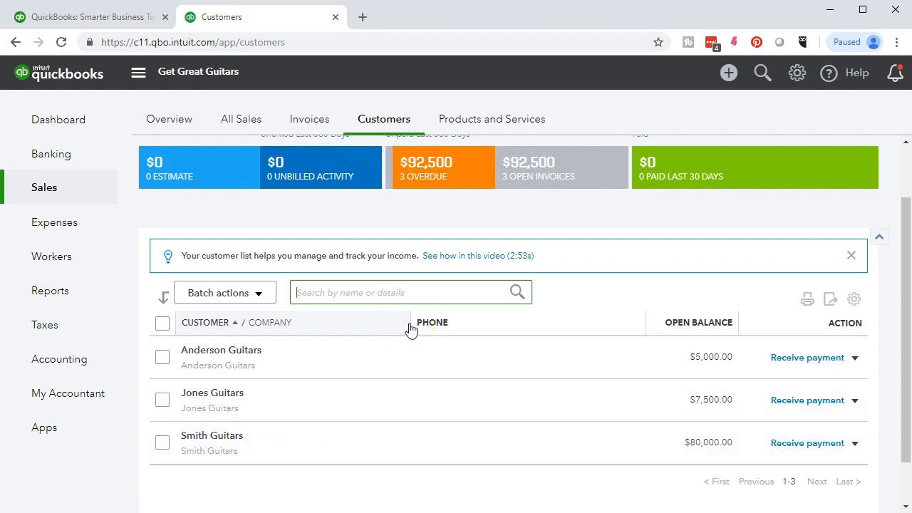
Step: Start a new invoice and choose Anderson Guitars as its customer
left_click(729, 77)
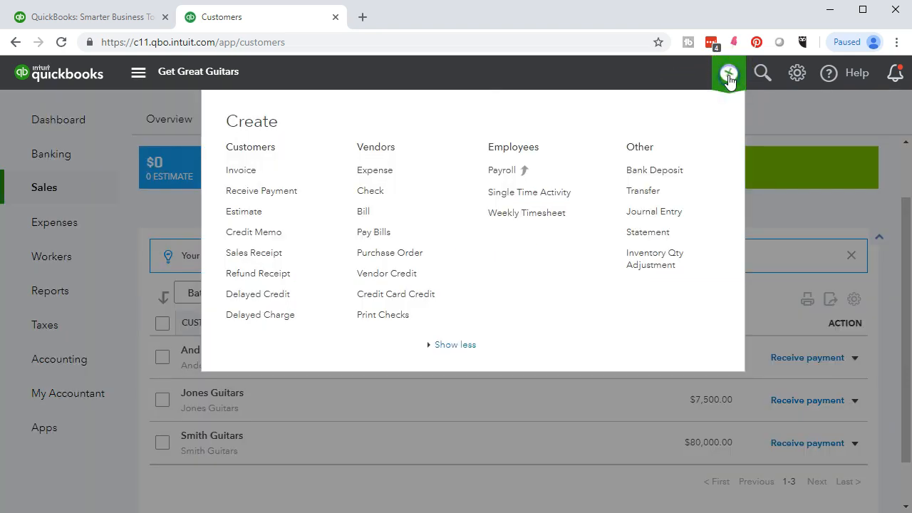
left_click(241, 171)
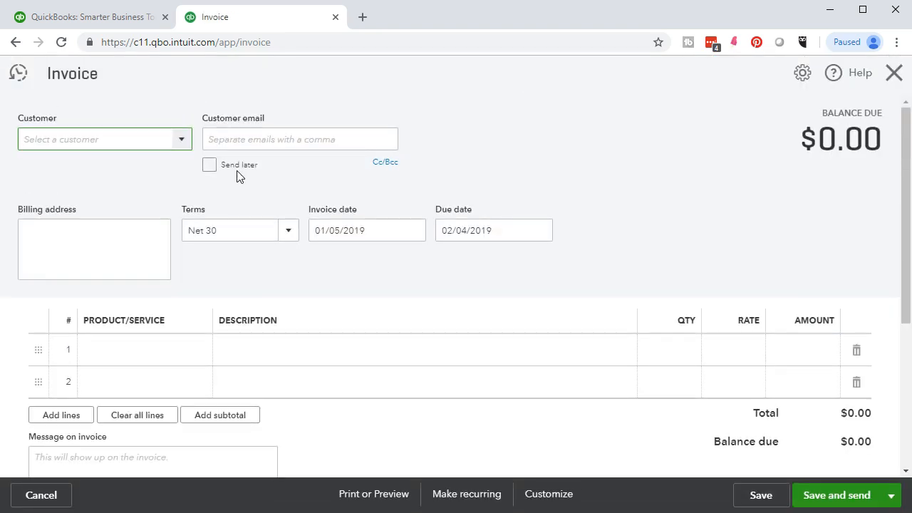
left_click(182, 139)
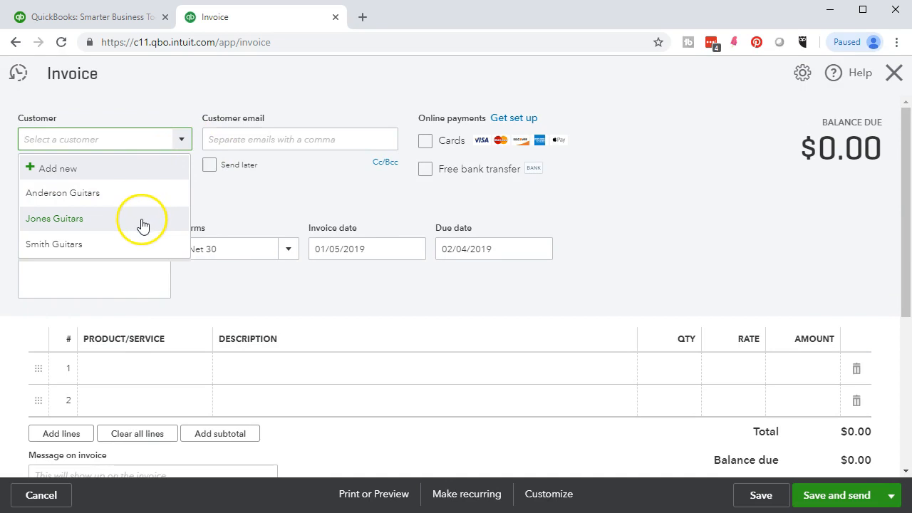
left_click(136, 196)
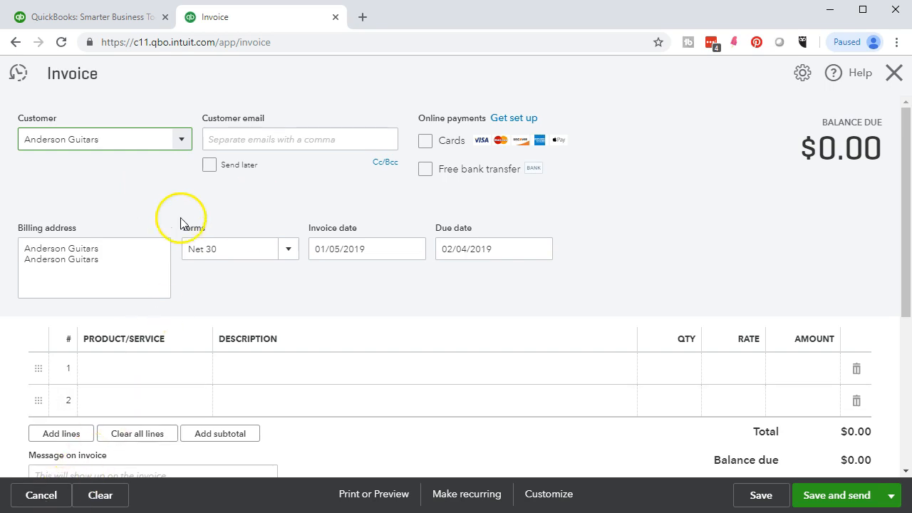
Step: Open the detailed form for adding a new customer from the invoice, close it and leave the invoice without saving
left_click(182, 139)
left_click(125, 172)
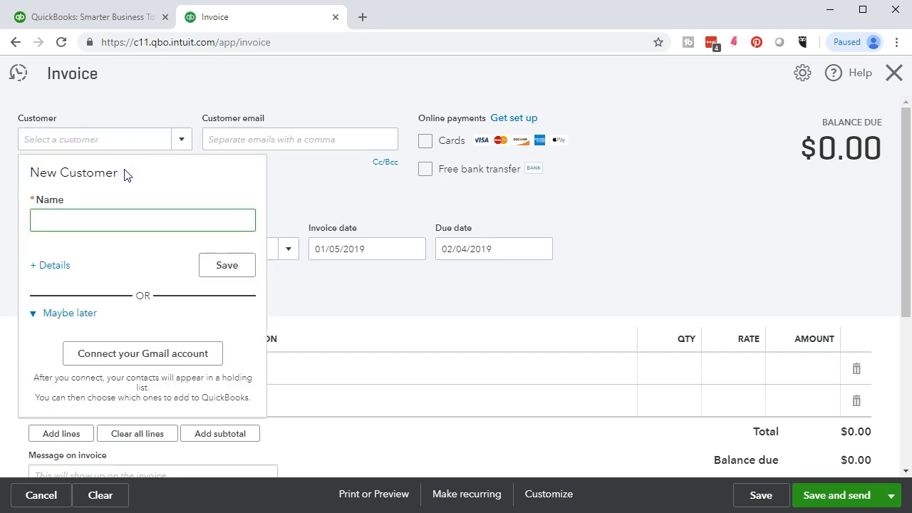
left_click(39, 265)
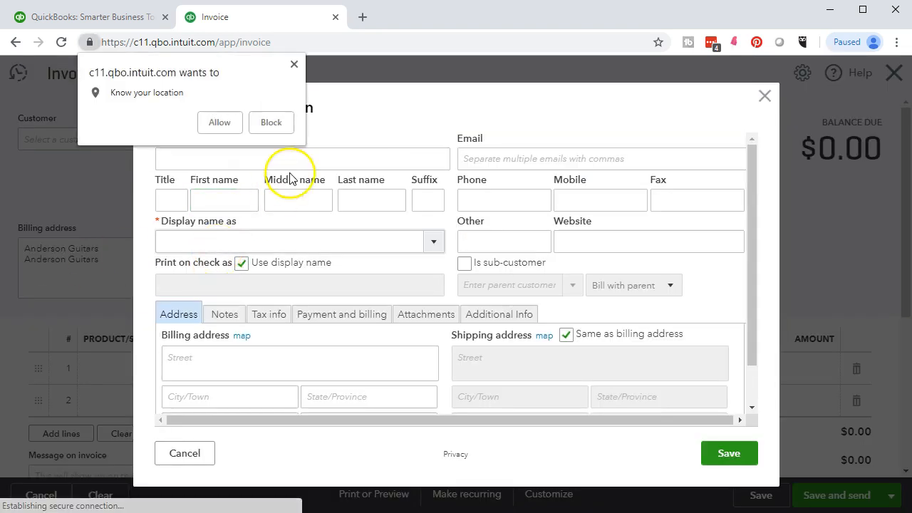
left_click(294, 64)
left_click(765, 96)
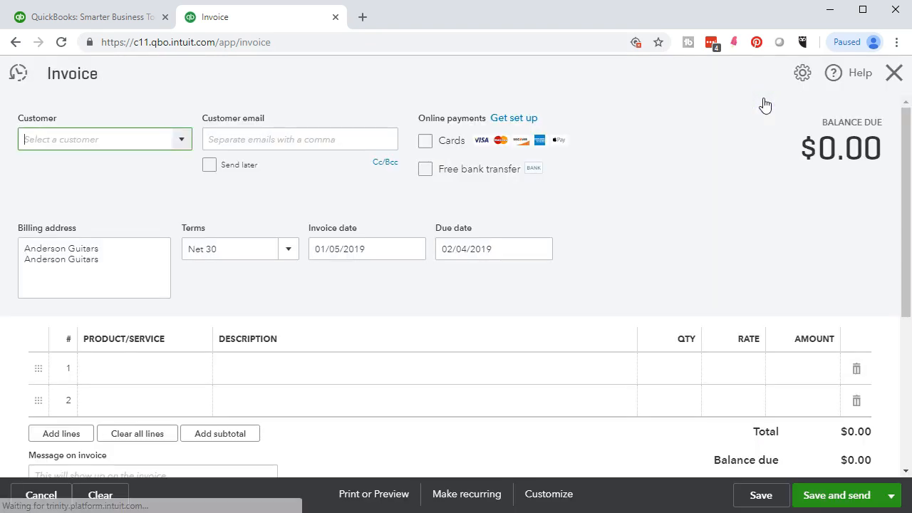
left_click(894, 75)
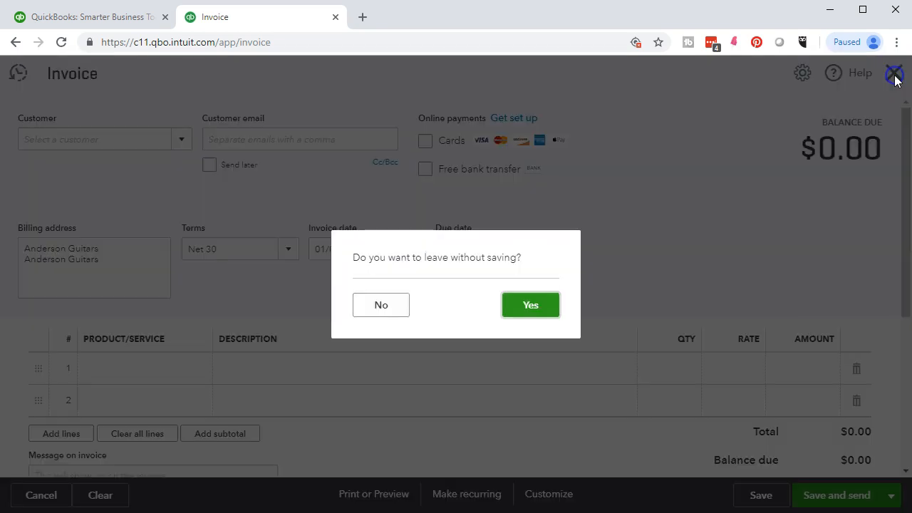
left_click(530, 305)
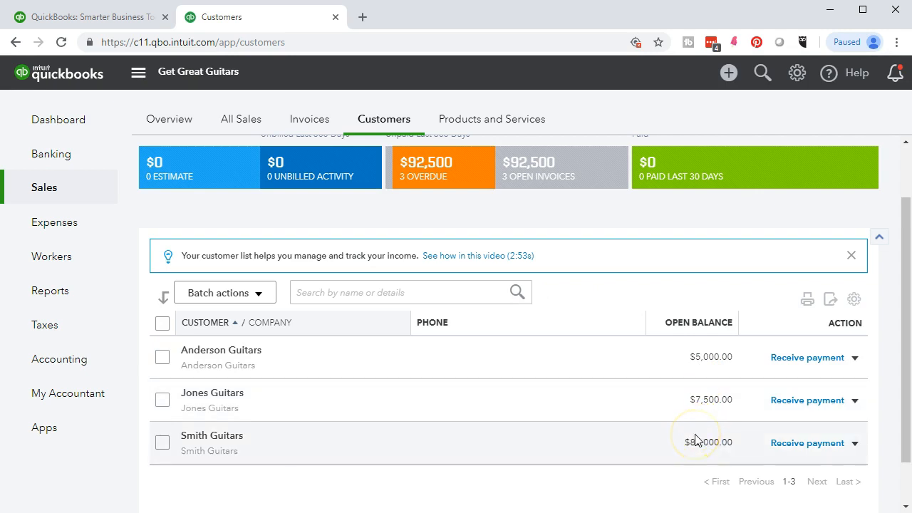
Step: Open the Balance Sheet report and drill down into the Accounts Receivable (A/R) amount
left_click(632, 444)
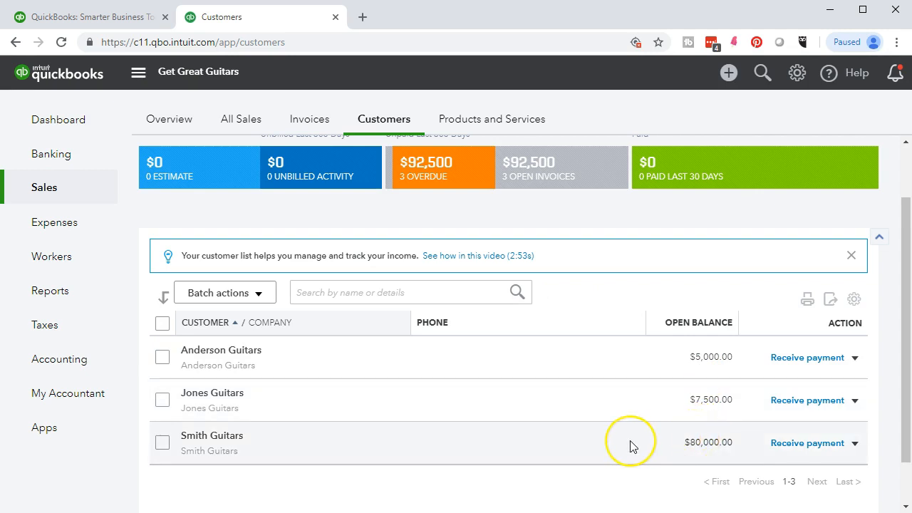
left_click(711, 176)
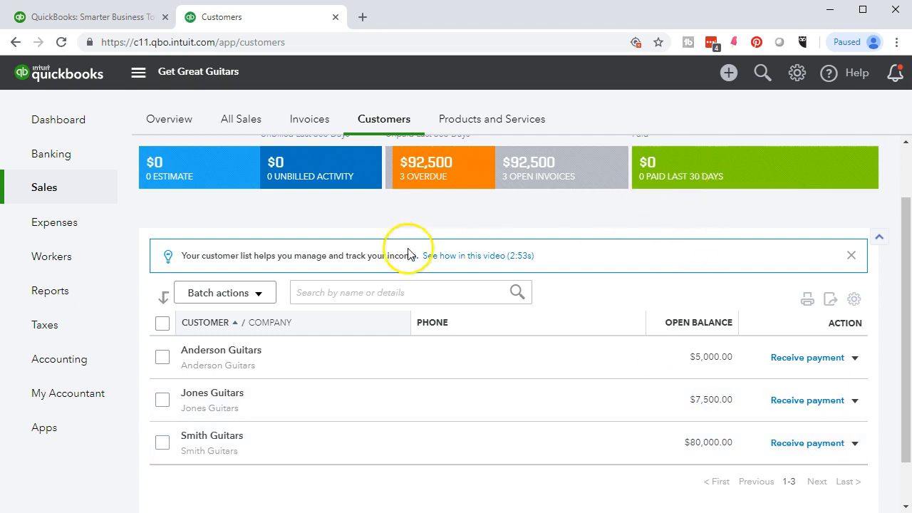
left_click(86, 307)
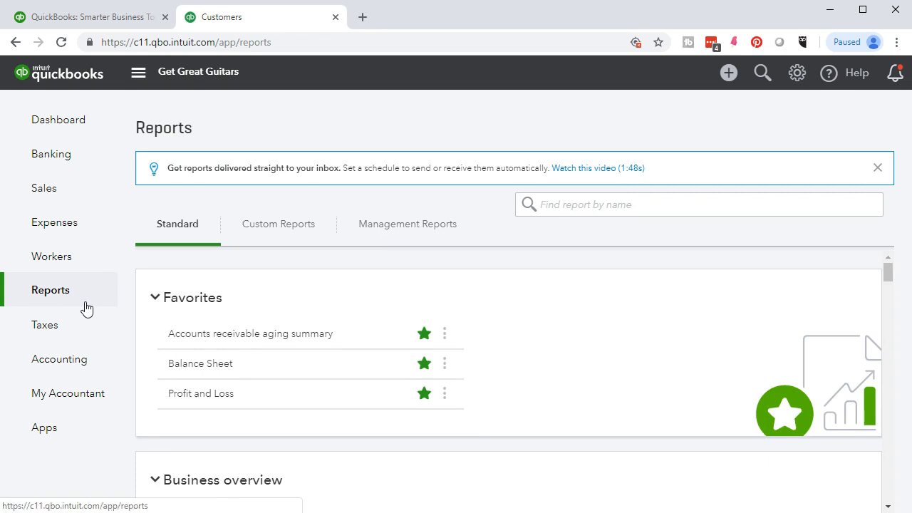
left_click(172, 365)
scroll(173, 371, "down", 3)
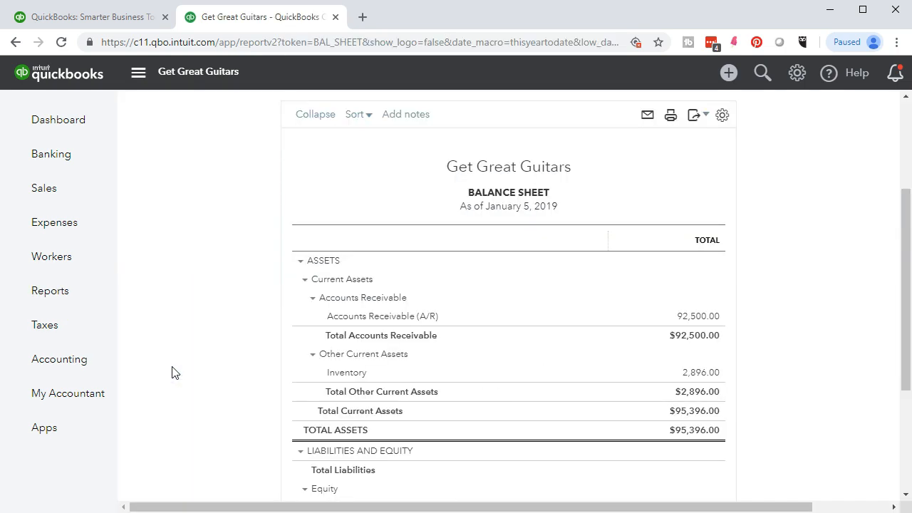
scroll(173, 372, "down", 1)
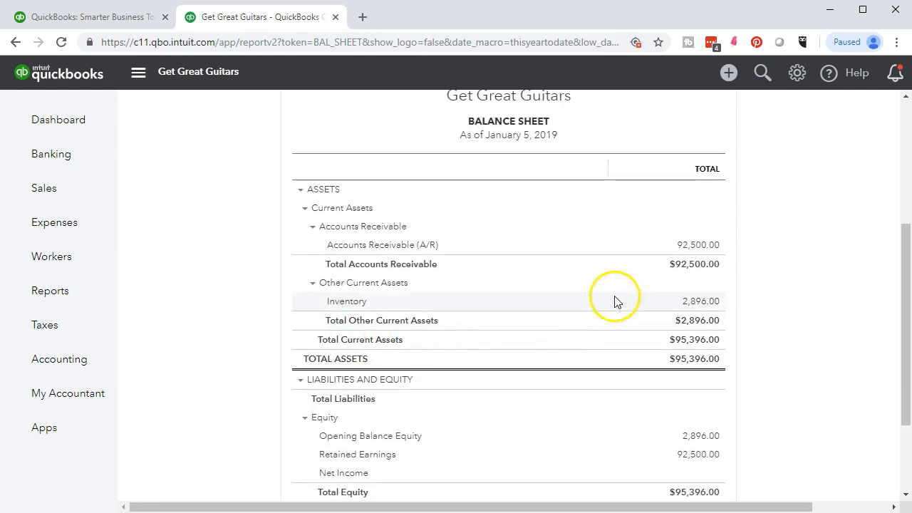
left_click(690, 249)
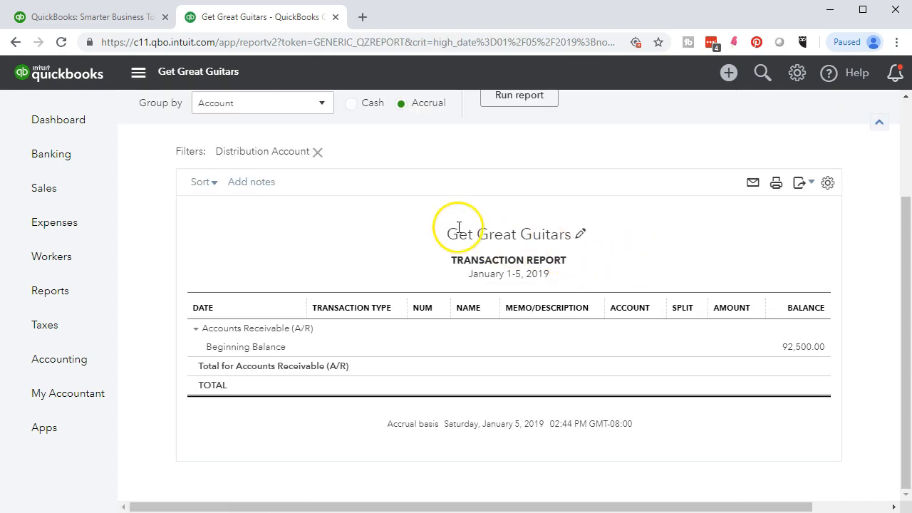
Step: Set the Accounts Receivable transaction report's start date to 01/01/2018 and run the report
scroll(458, 227, "up", 2)
triple_click(366, 181)
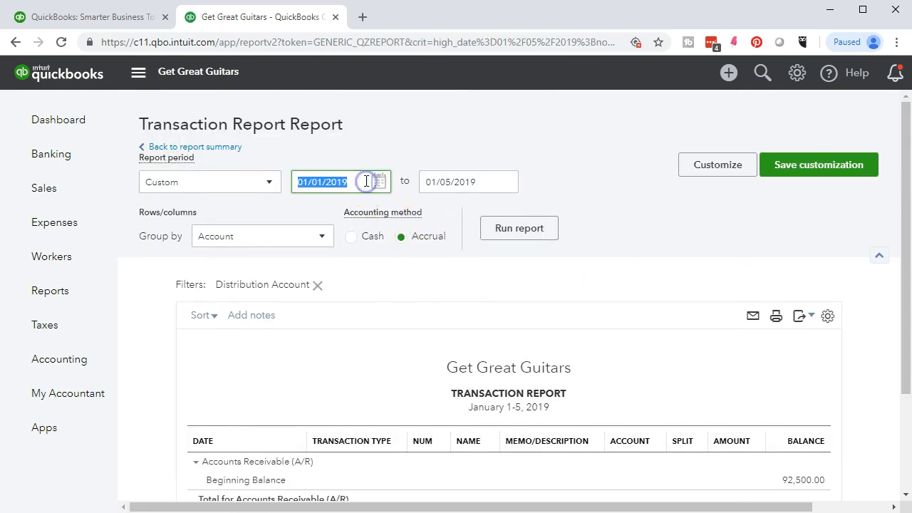
key("BackSpace")
type("8")
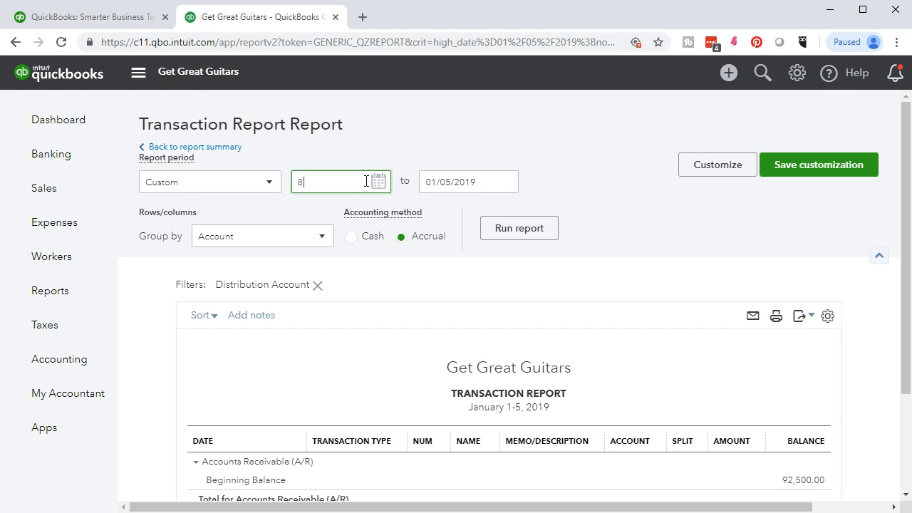
key("BackSpace")
type("01/01/201")
type("8")
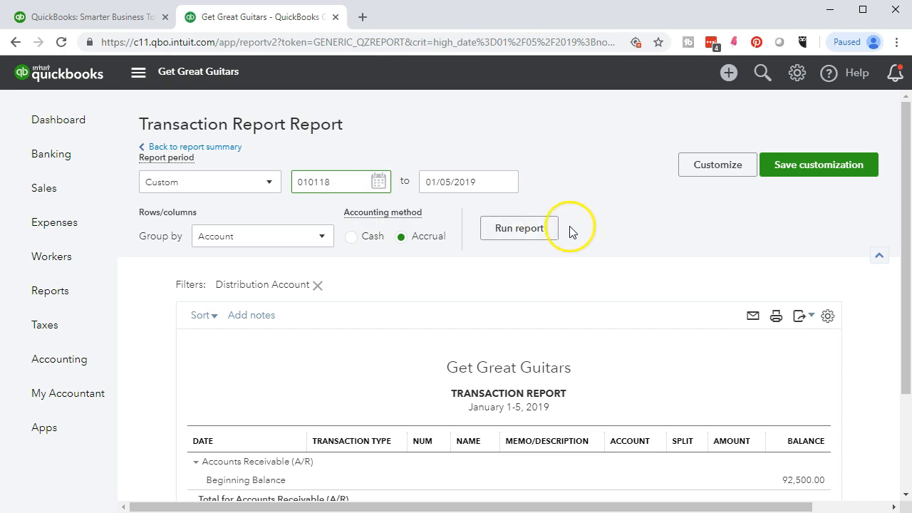
left_click(536, 229)
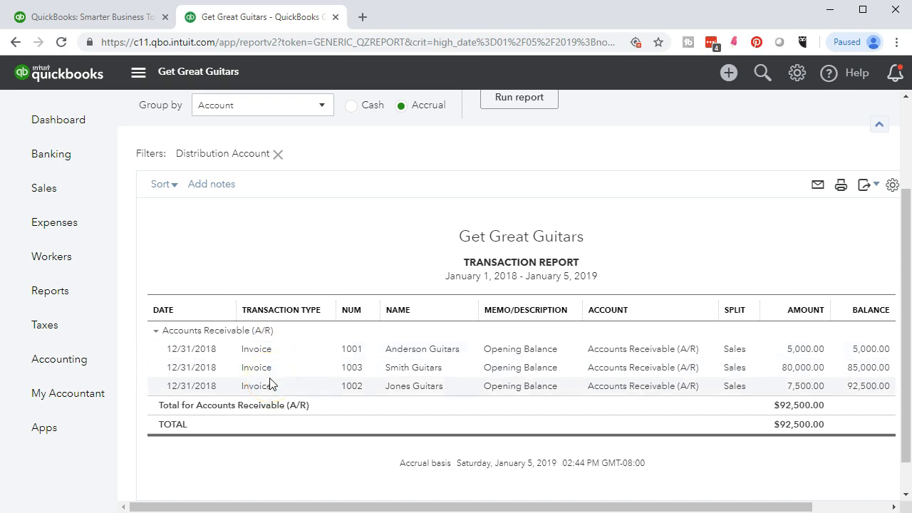
Step: Open the Anderson Guitars opening balance invoice from the report, close it, and return to the Balance Sheet to check the equity section
left_click(257, 349)
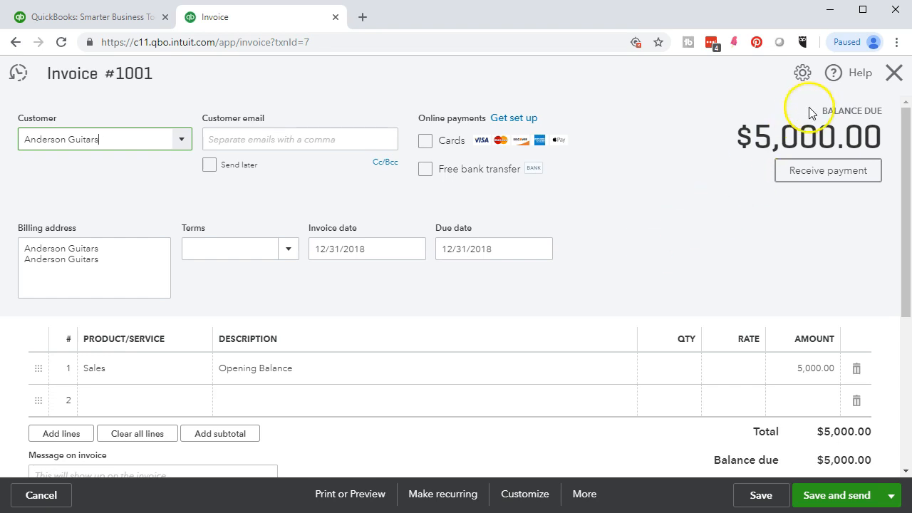
left_click(893, 74)
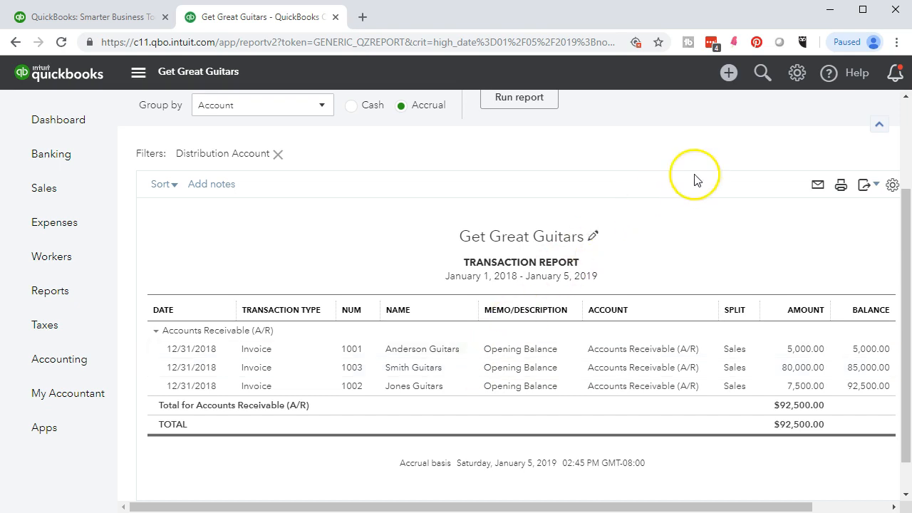
scroll(443, 221, "up", 1)
scroll(443, 221, "up", 3)
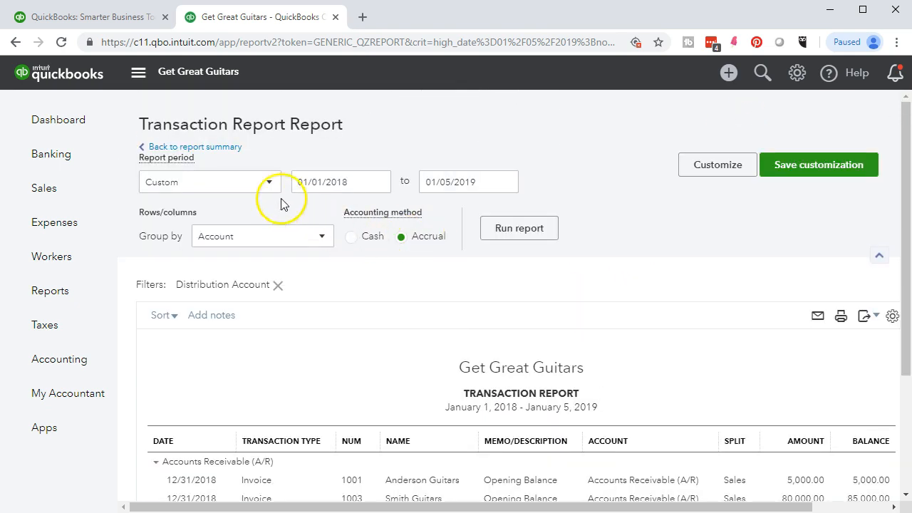
left_click(229, 149)
scroll(267, 286, "down", 5)
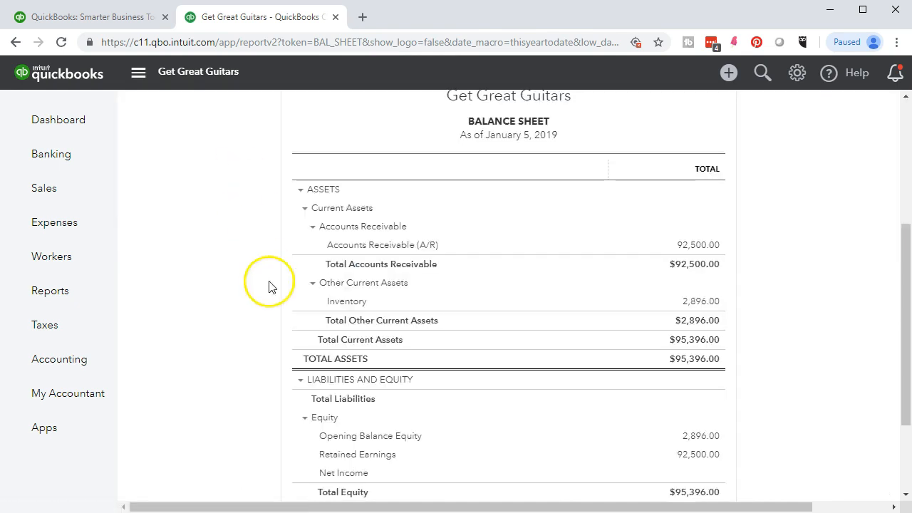
scroll(250, 350, "down", 1)
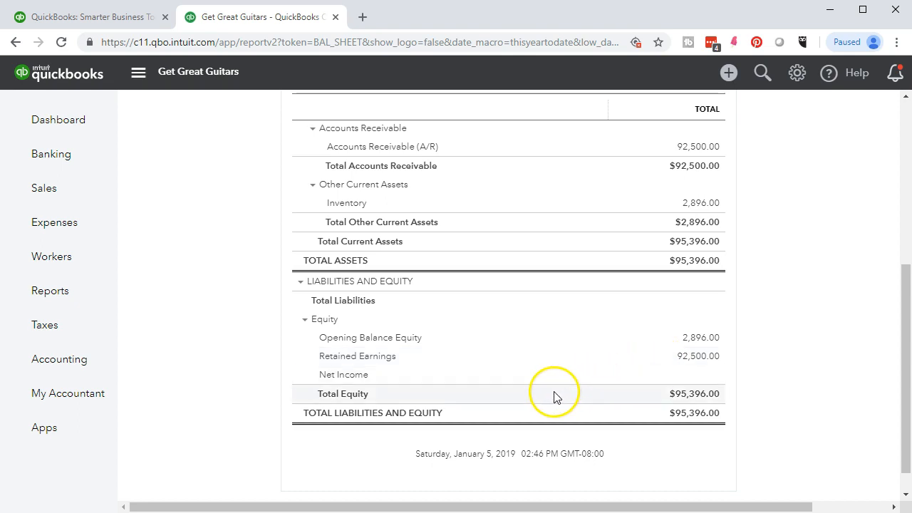
Step: Open the Profit and Loss report and run it for 01/01/2018 to 12/31/2018
left_click(87, 301)
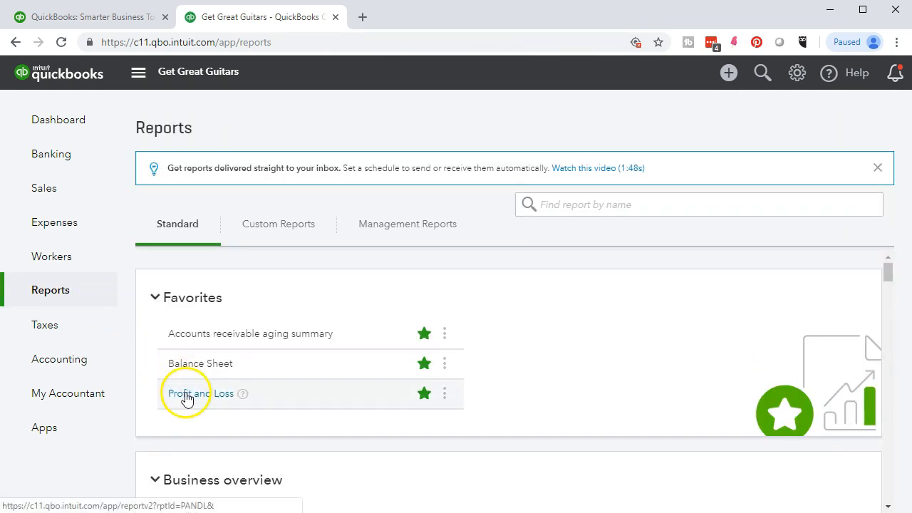
left_click(186, 396)
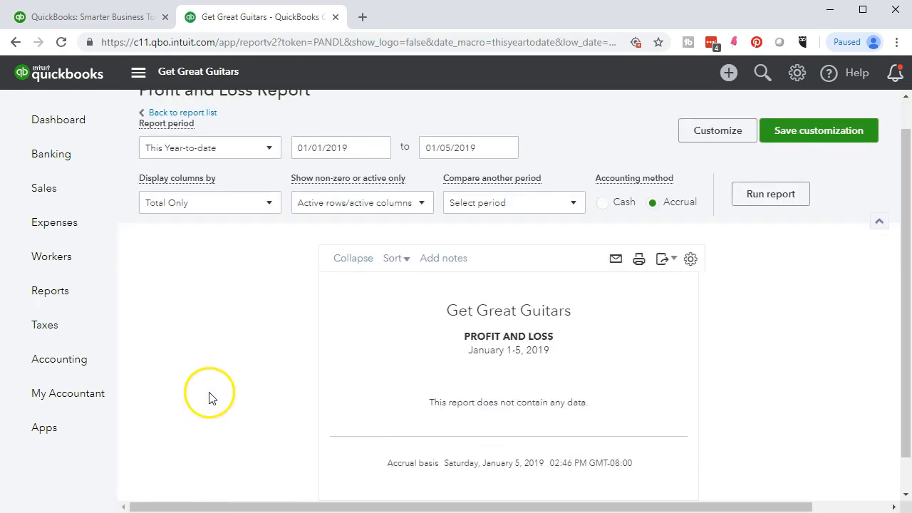
left_click(371, 144)
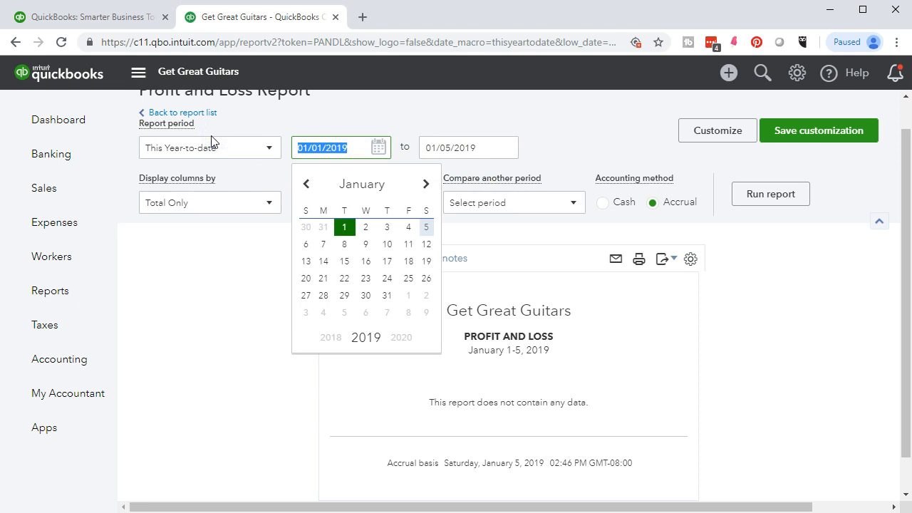
type("01/01/2018")
key("Tab")
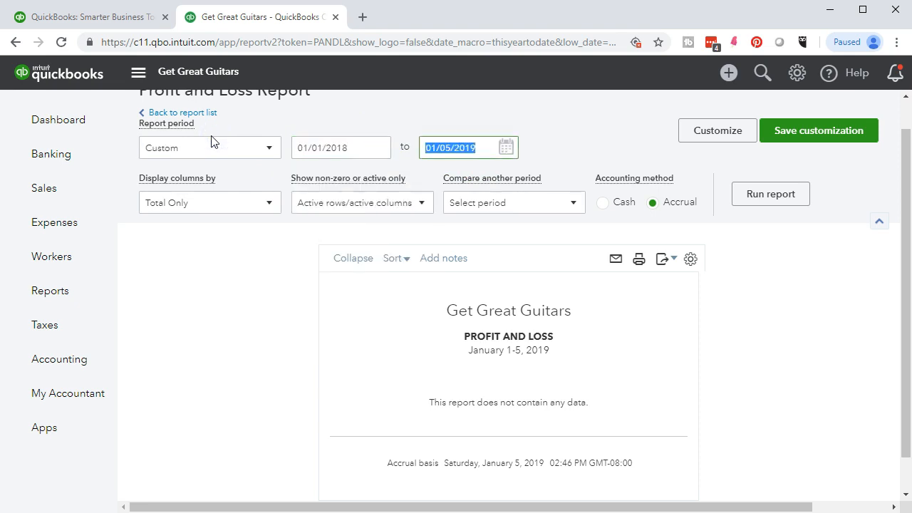
type("12/31/2018")
key("Tab")
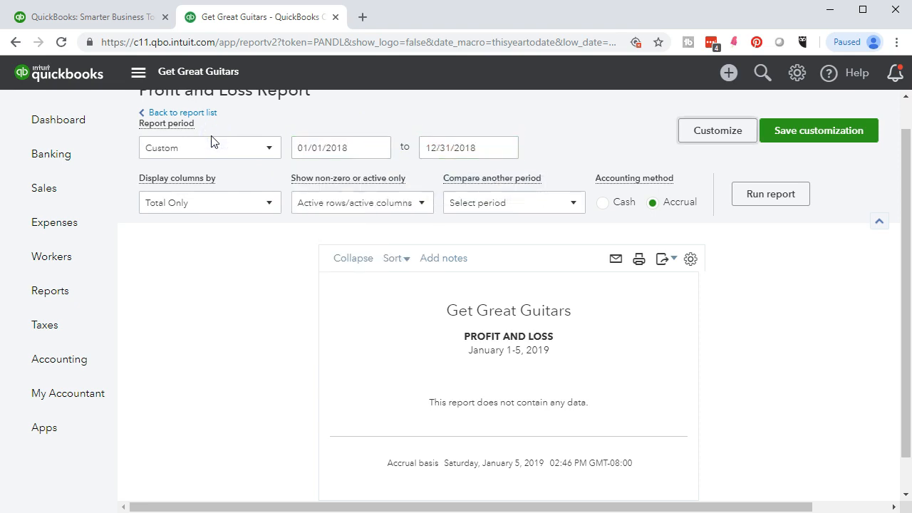
left_click(750, 195)
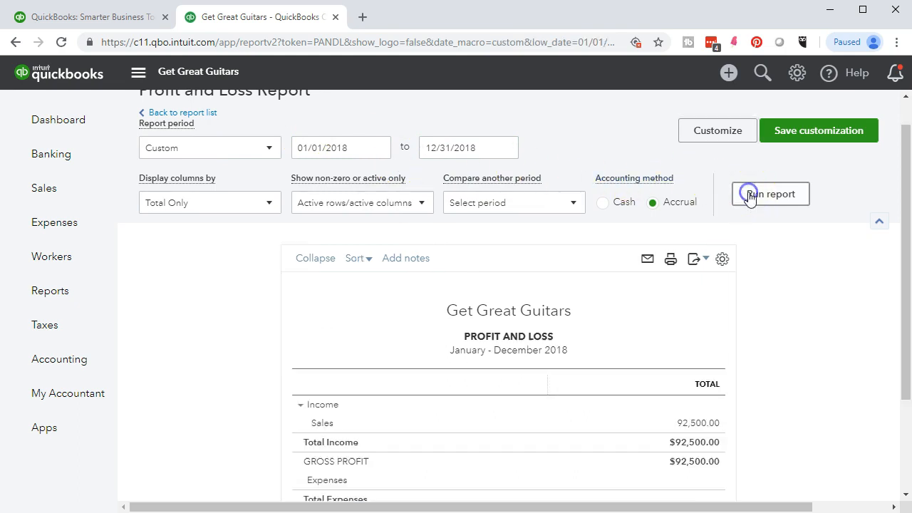
scroll(750, 199, "down", 2)
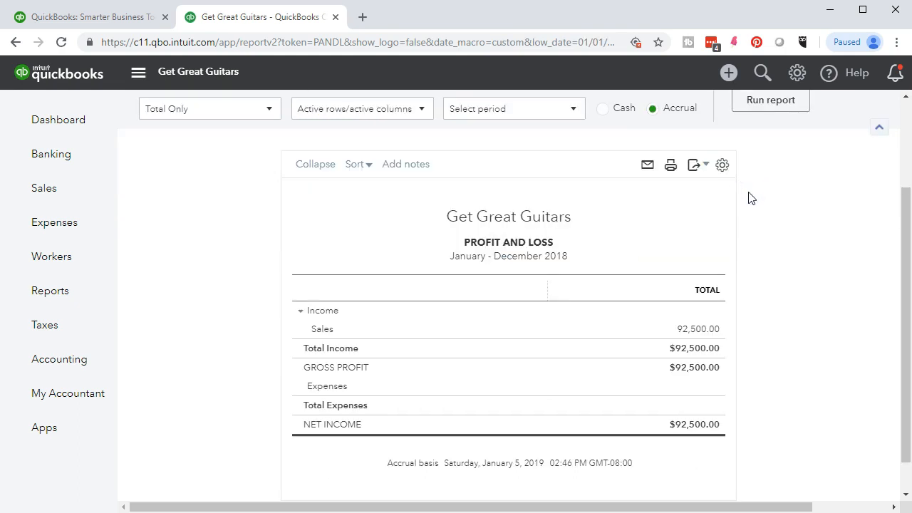
Step: Drill down into the Sales amount on the Profit and Loss report, and return to the report summary
left_click(707, 331)
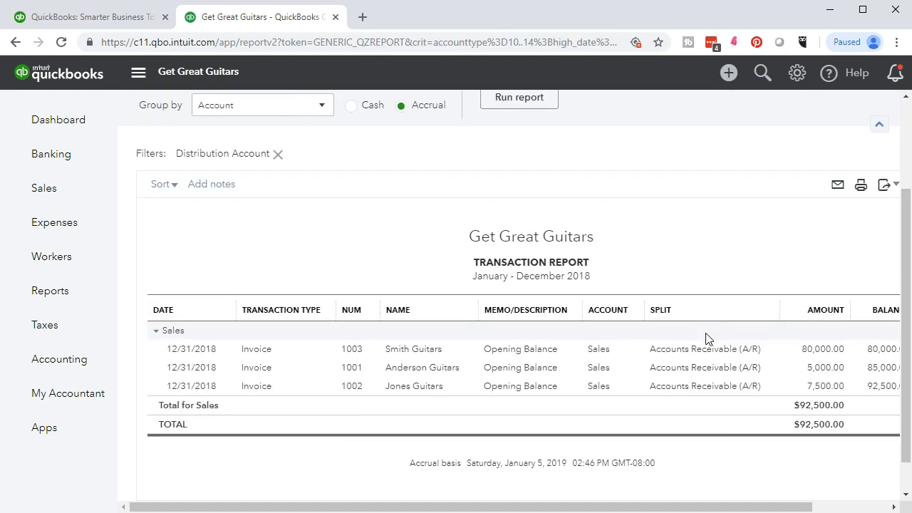
scroll(347, 333, "up", 3)
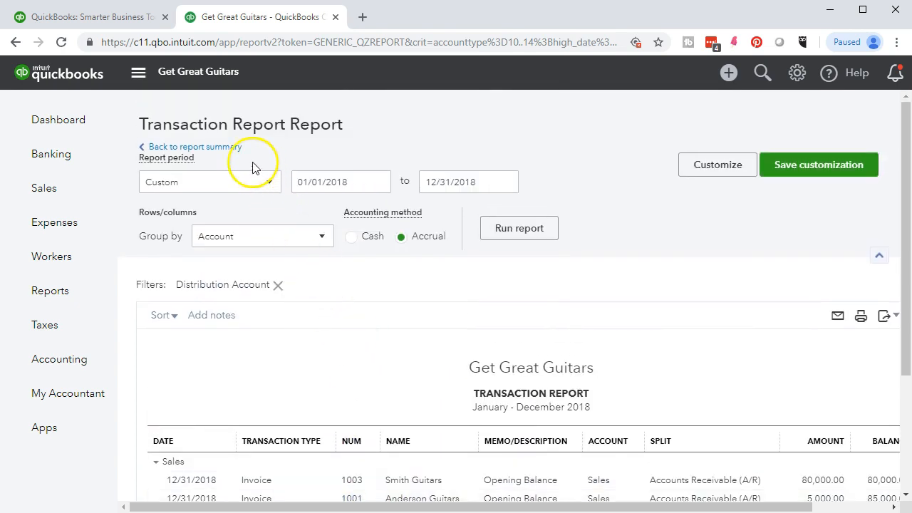
left_click(230, 147)
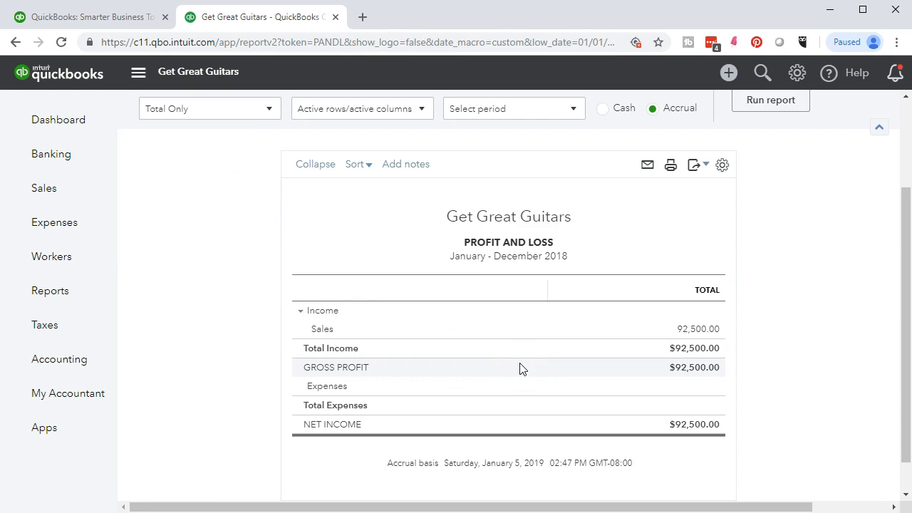
mouse_move(546, 270)
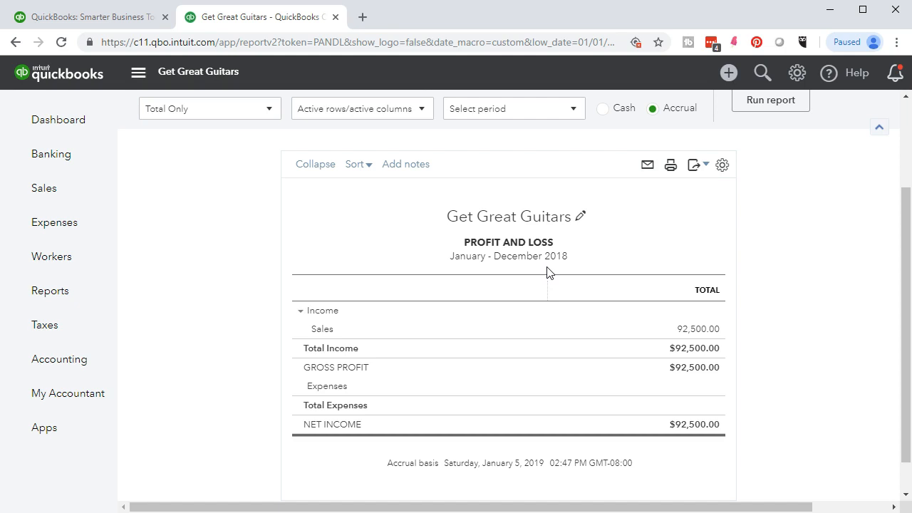
Step: Run the Profit and Loss report for 01/01/2019 to 12/31/2019
scroll(547, 272, "up", 3)
left_click(370, 183)
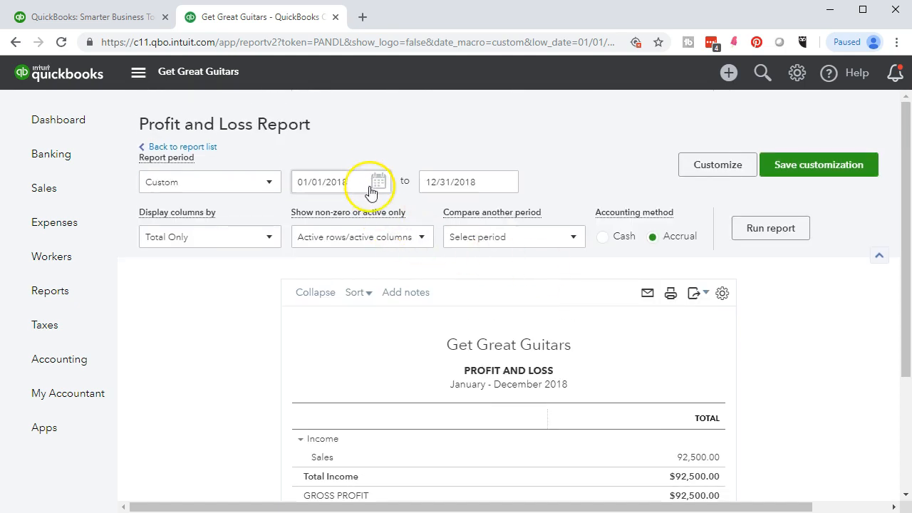
type("01/01/2019")
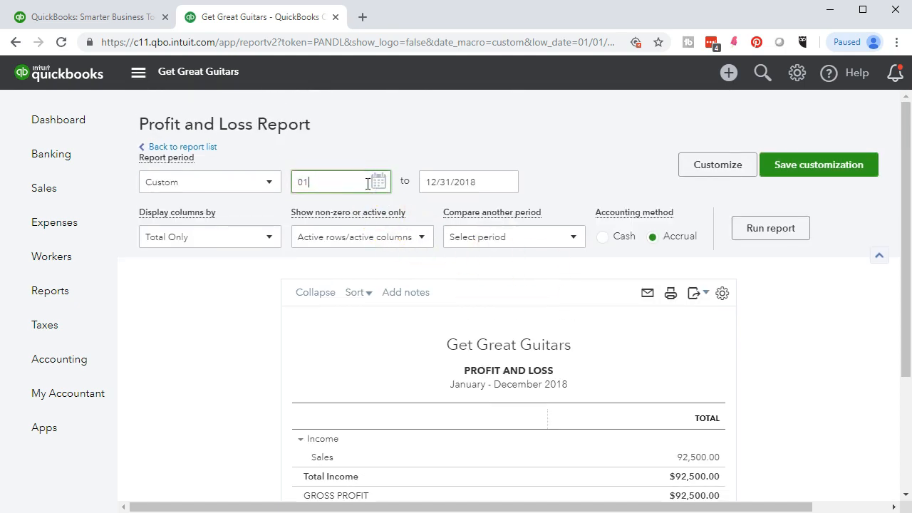
key("Tab")
type("123119")
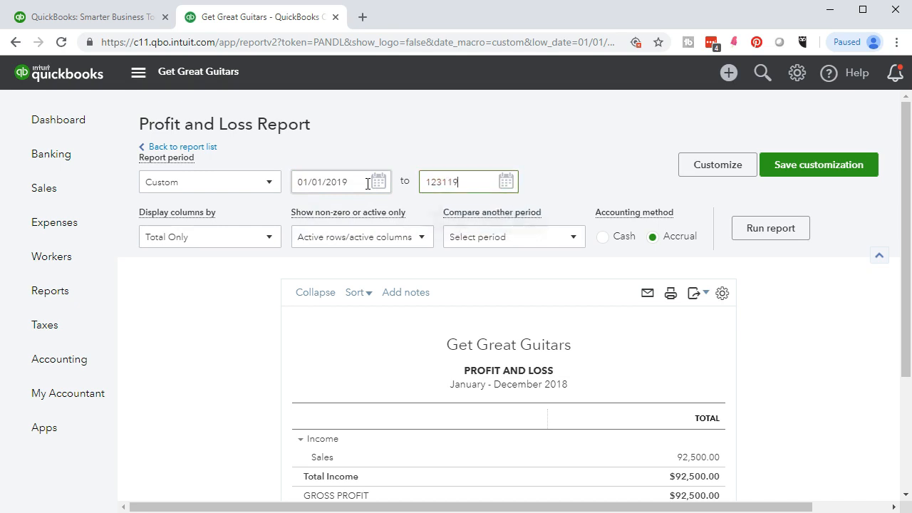
key("Tab")
left_click(745, 228)
scroll(753, 326, "down", 2)
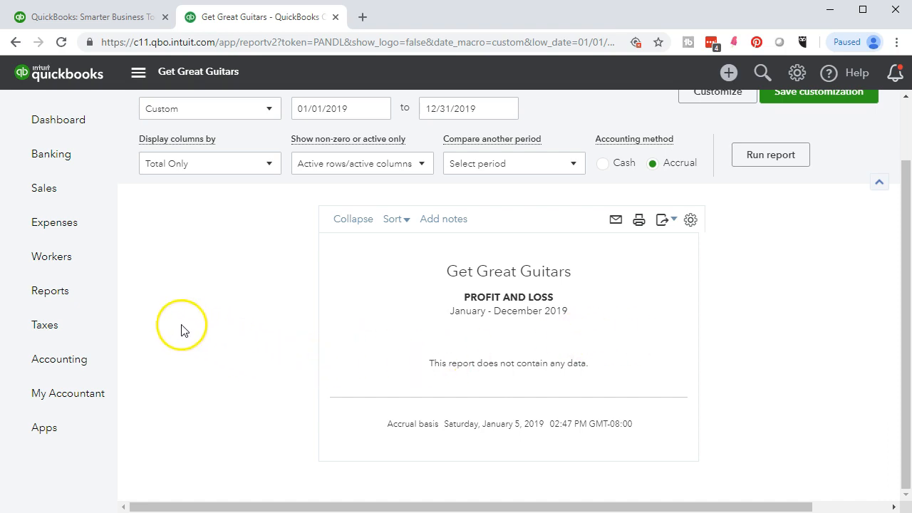
Step: Open the Balance Sheet report from the report list and examine its equity section
left_click(70, 296)
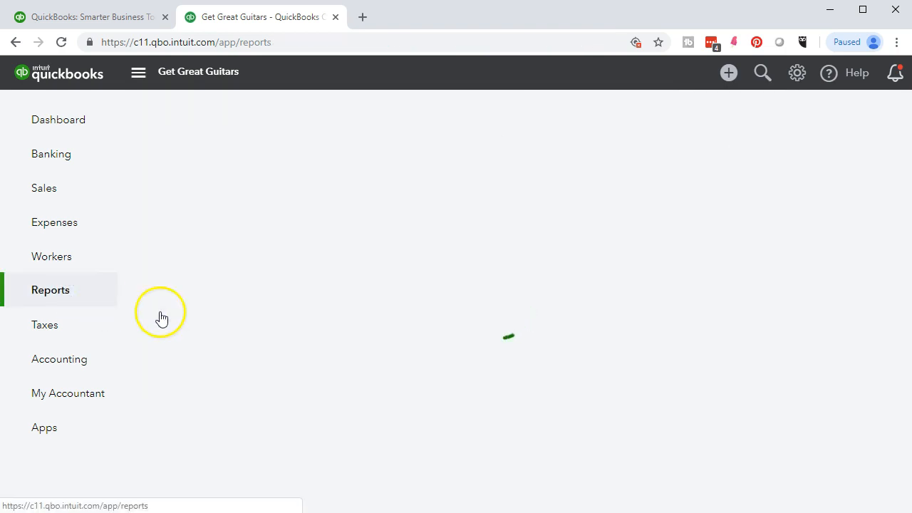
scroll(228, 341, "down", 1)
left_click(214, 303)
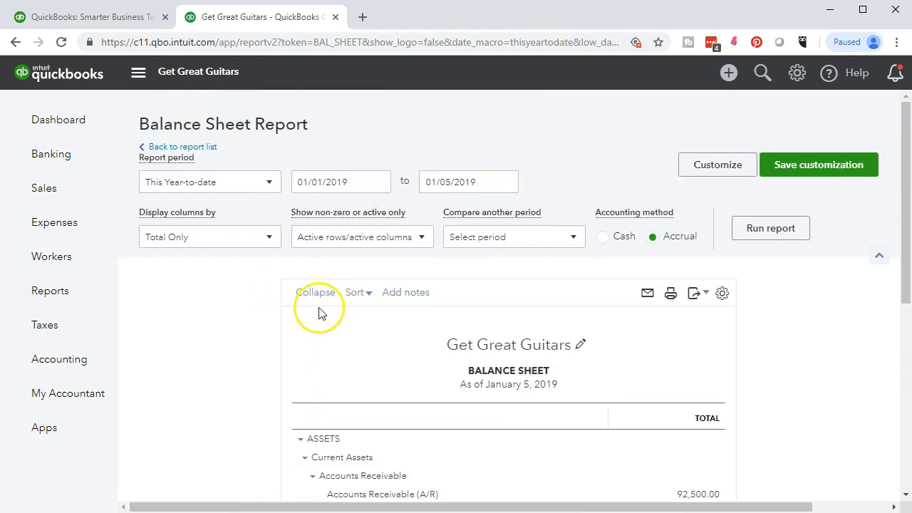
scroll(320, 311, "down", 3)
scroll(328, 317, "down", 2)
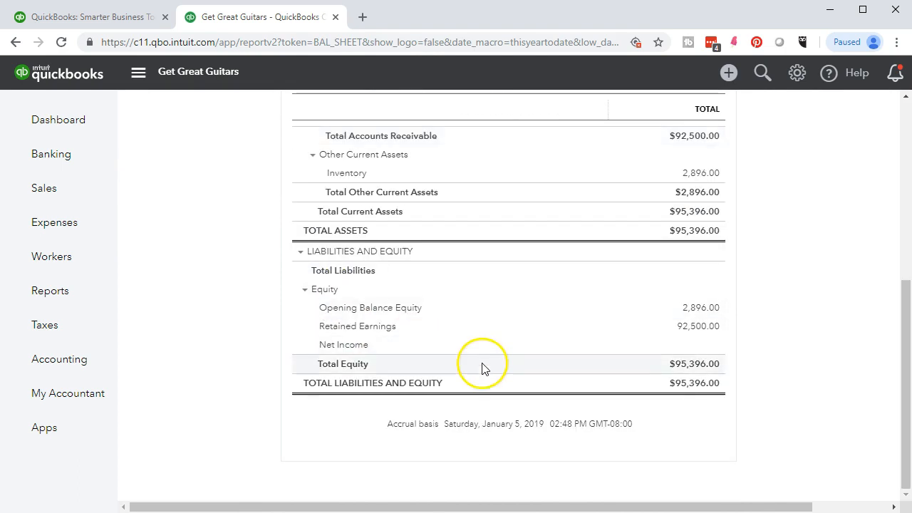
Step: Run the Balance Sheet for 01/01/2018 to 12/31/2018 and examine Retained Earnings and Net Income
scroll(428, 299, "up", 6)
left_click(362, 184)
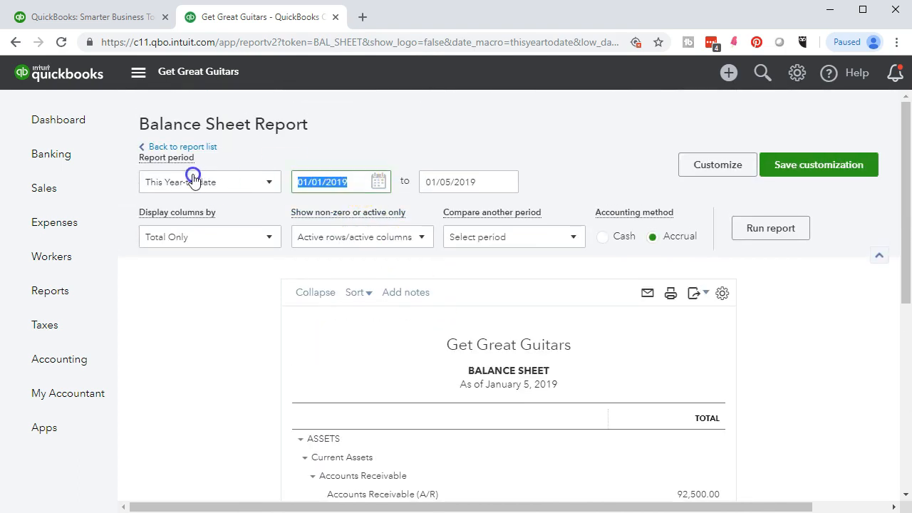
type("01/01/201")
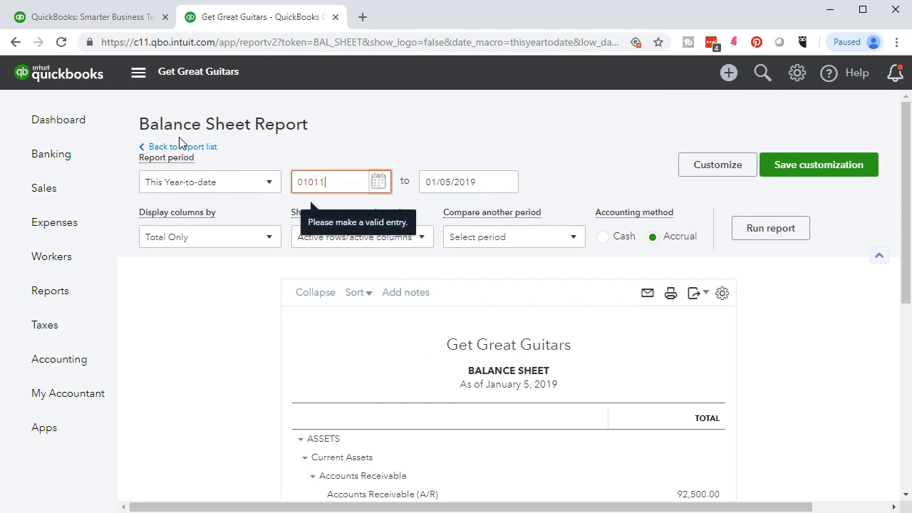
type("8")
key("Tab")
type("123118")
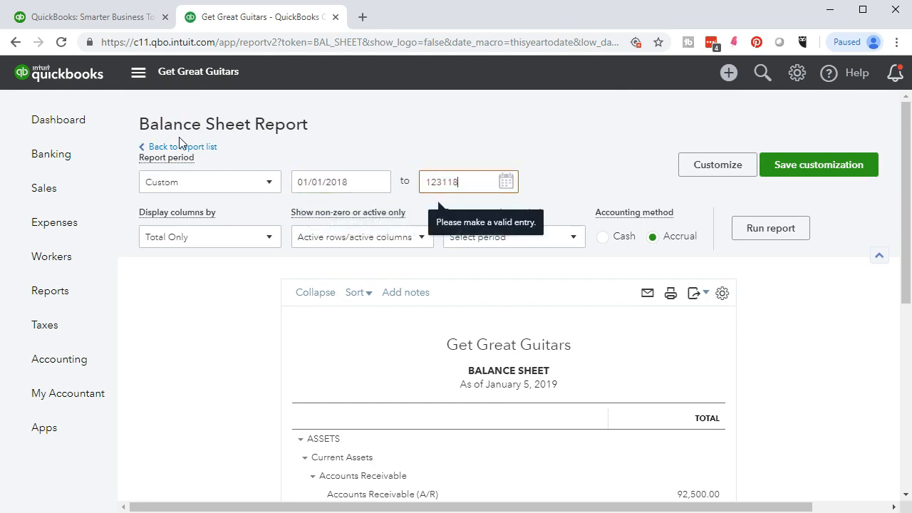
key("Tab")
left_click(748, 237)
scroll(747, 238, "down", 3)
scroll(723, 271, "down", 3)
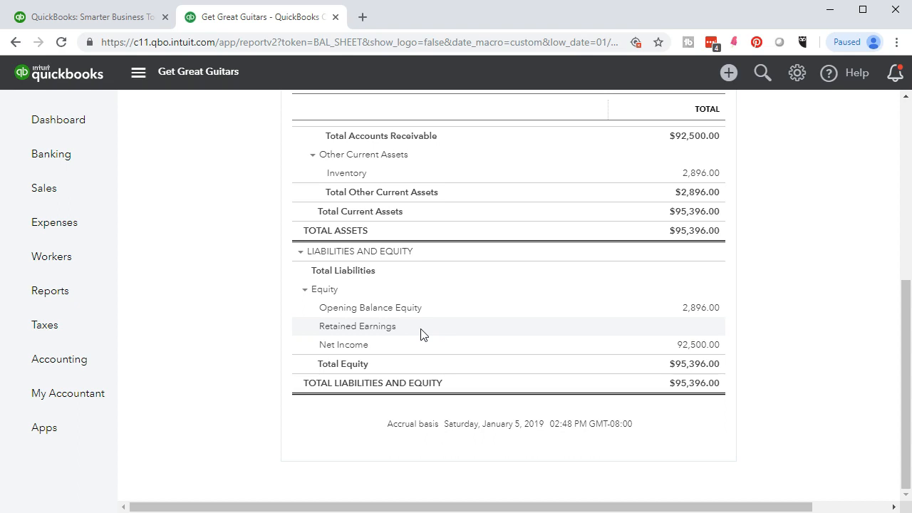
Step: Change the Balance Sheet period to 01/02/2019 through 12/31/2019 and run the report
scroll(420, 335, "up", 6)
left_click(300, 182)
left_click_drag(300, 182, 207, 176)
key("plus")
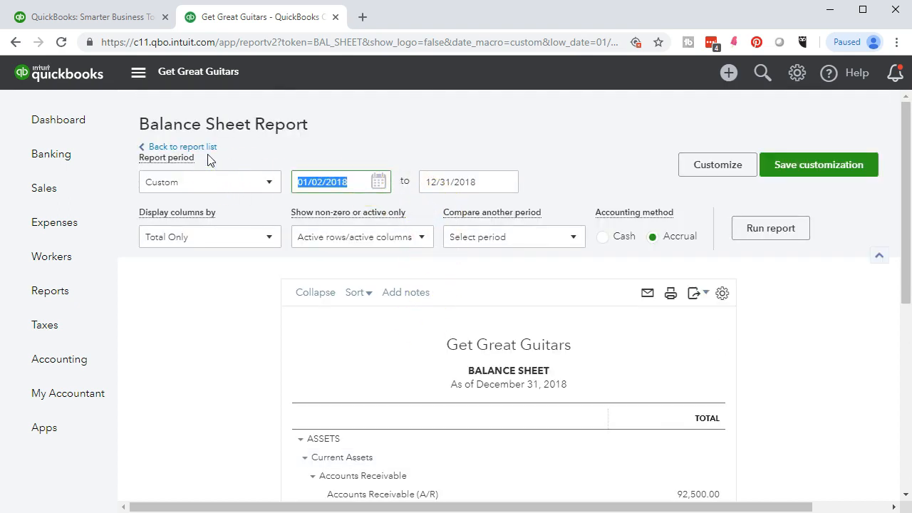
left_click(350, 181)
key("BackSpace")
type("9")
key("Tab")
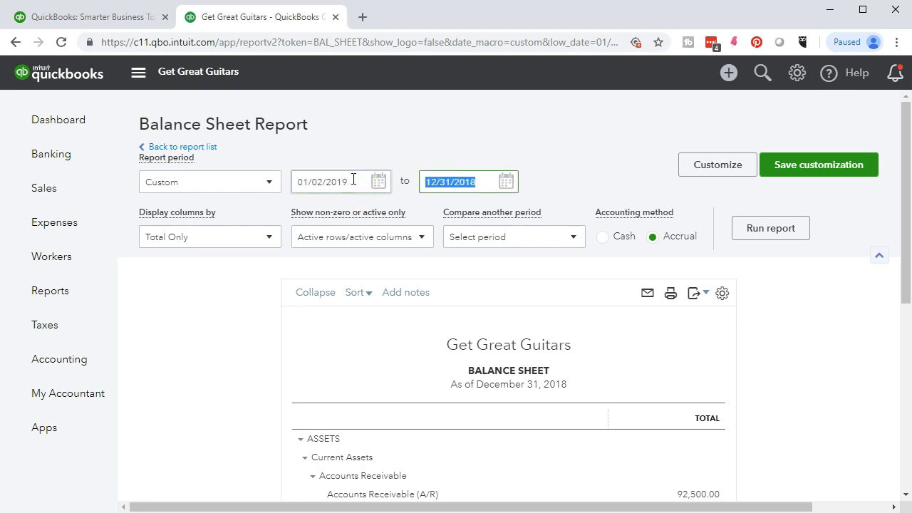
left_click(481, 181)
key("BackSpace")
type("9")
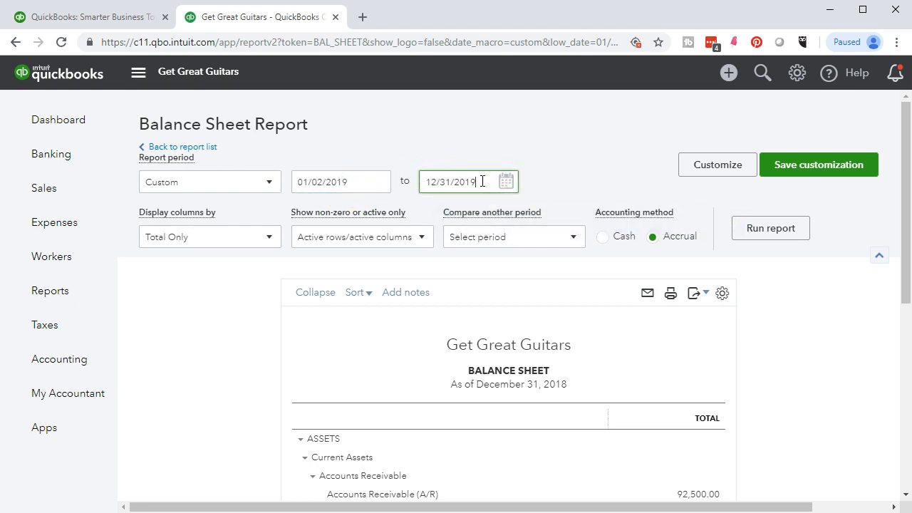
left_click(795, 226)
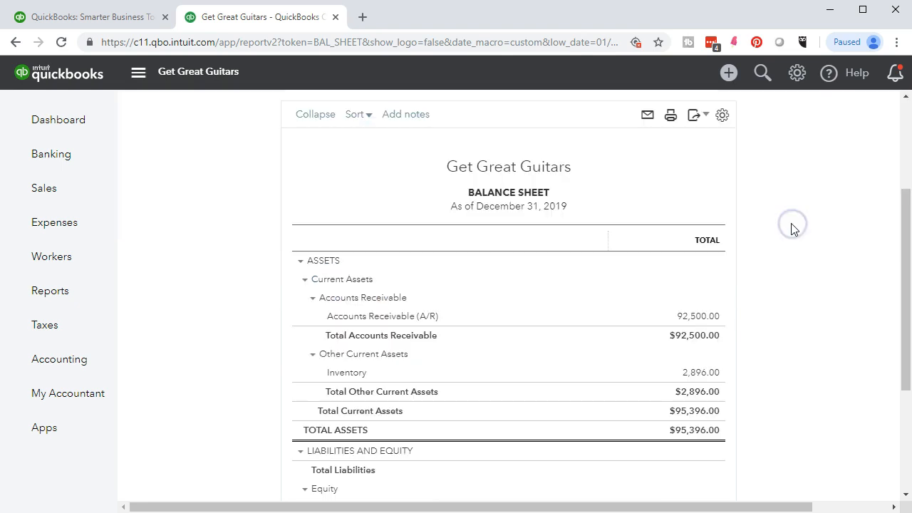
Step: Review the Balance Sheet's equity section and open the transaction report behind the Accounts Receivable (A/R) balance
scroll(793, 228, "down", 2)
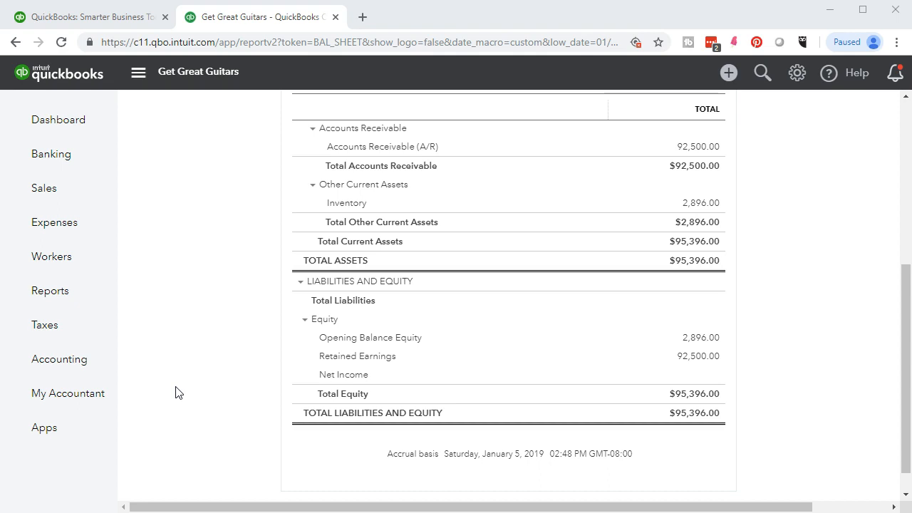
scroll(178, 393, "up", 2)
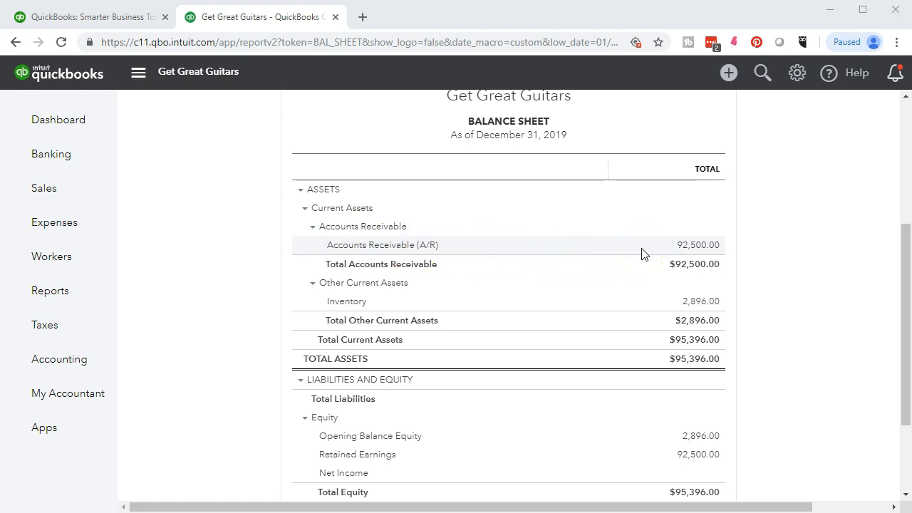
left_click(688, 249)
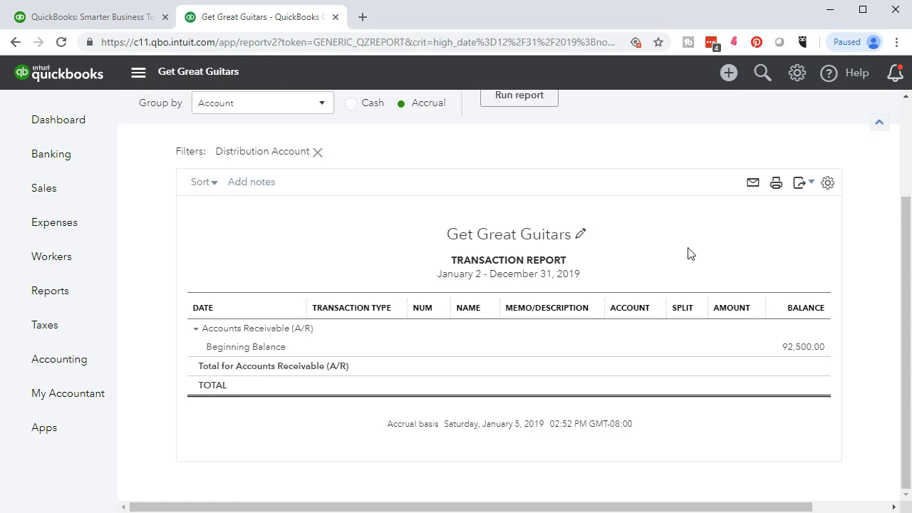
Step: Set the Accounts Receivable transaction report's start date to 01/02/2018, run it and review the listed opening balance invoices
scroll(560, 338, "up", 2)
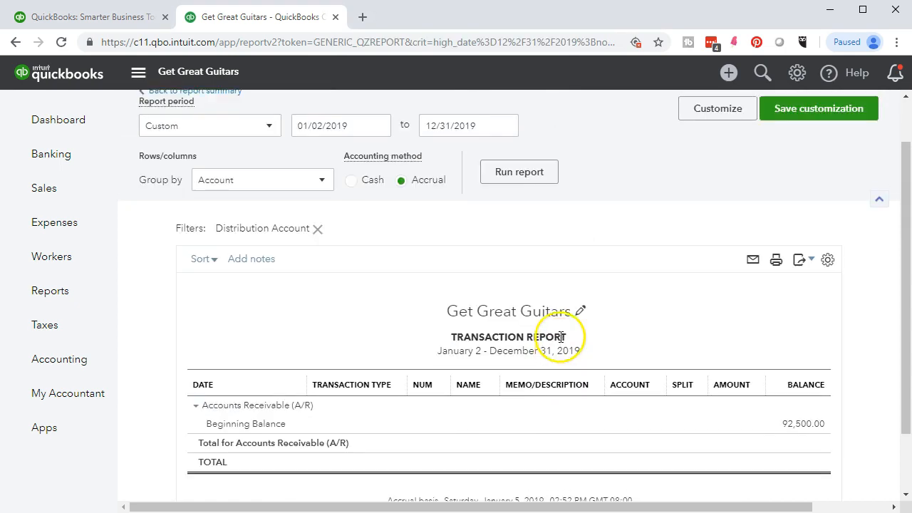
left_click_drag(356, 182, 269, 180)
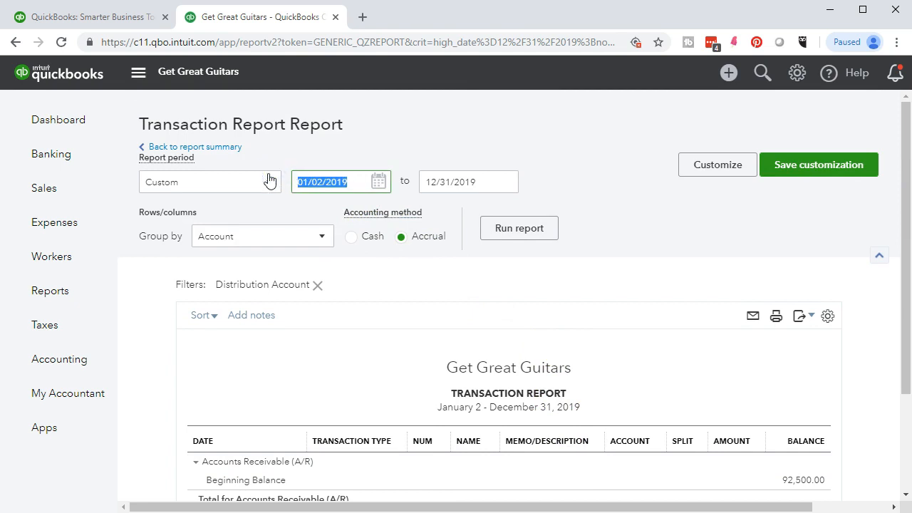
left_click(350, 180)
key("BackSpace")
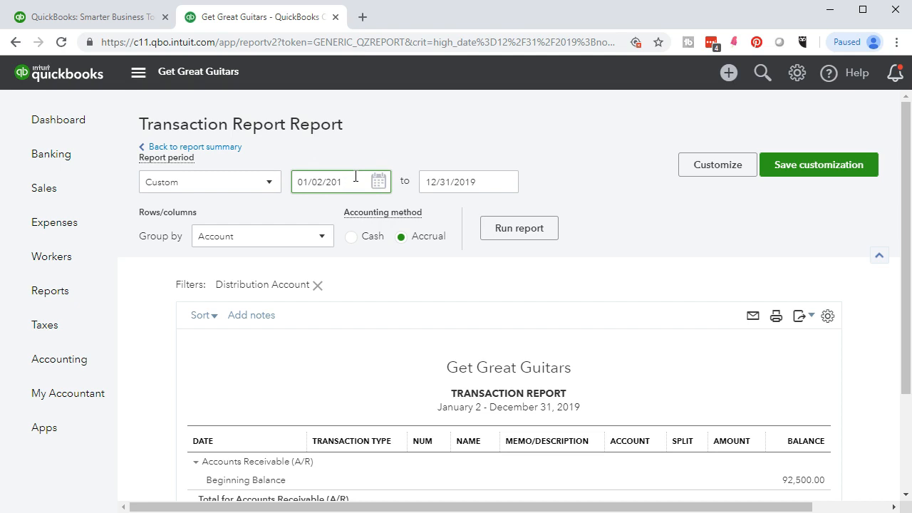
type("8")
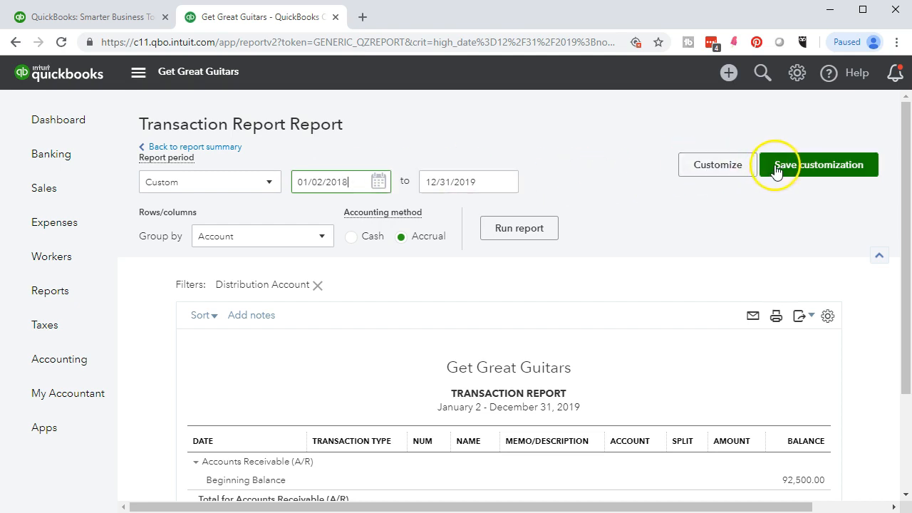
left_click(556, 232)
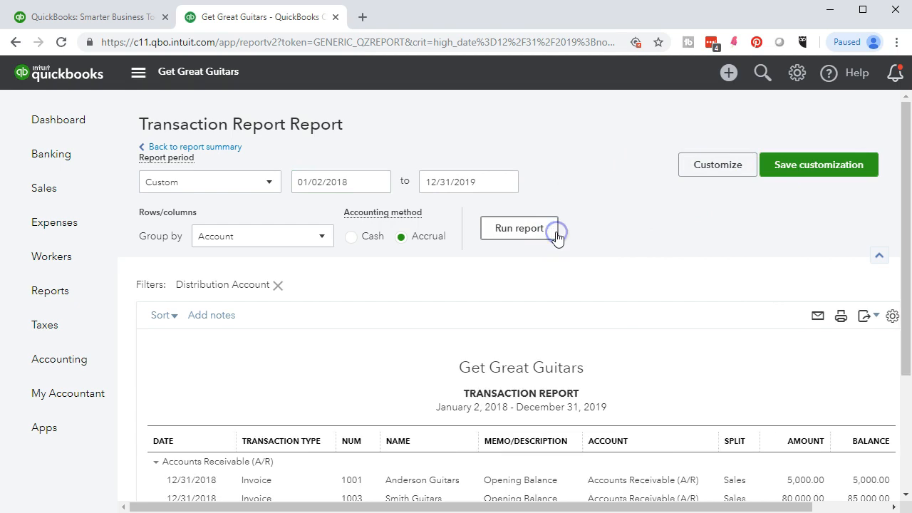
scroll(558, 232, "down", 2)
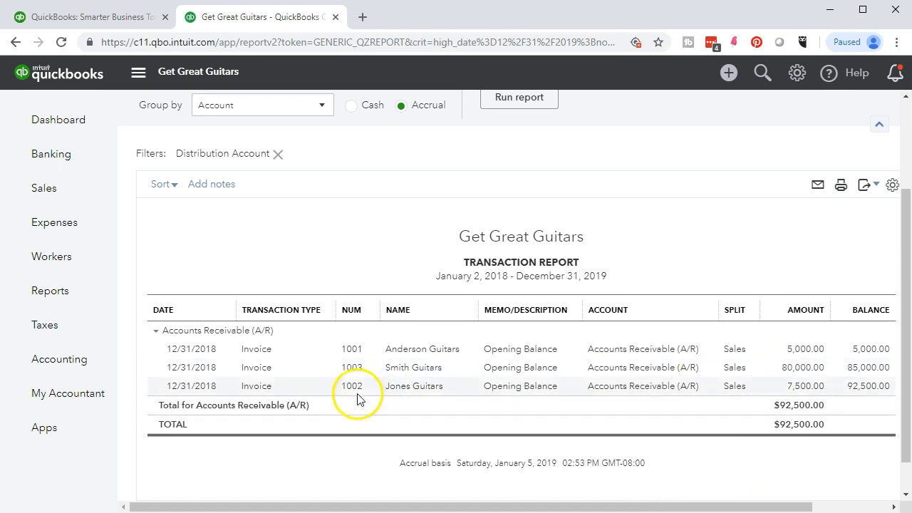
Step: Open the Smith Guitars invoice from the report, change its Opening Balance line amount to 8,000.00, then save and close it
left_click(259, 369)
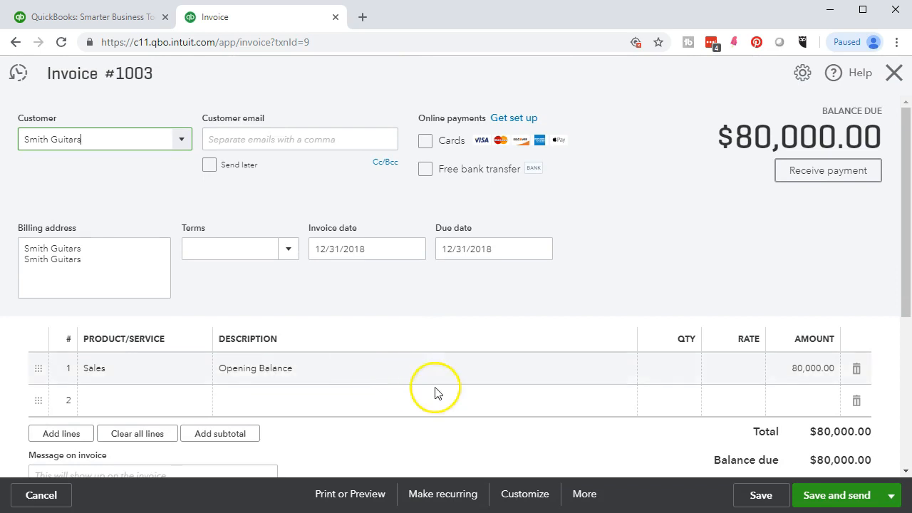
left_click(797, 369)
left_click(708, 421)
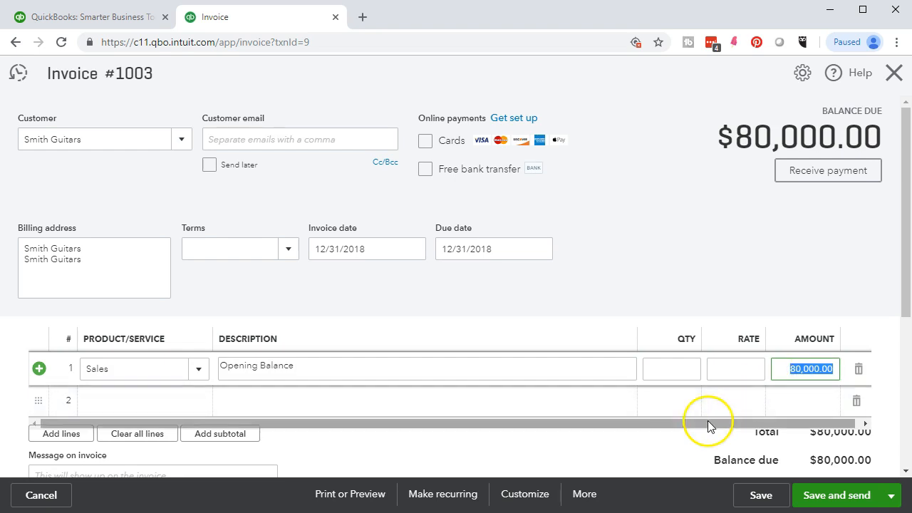
key("BackSpace")
left_click(657, 458)
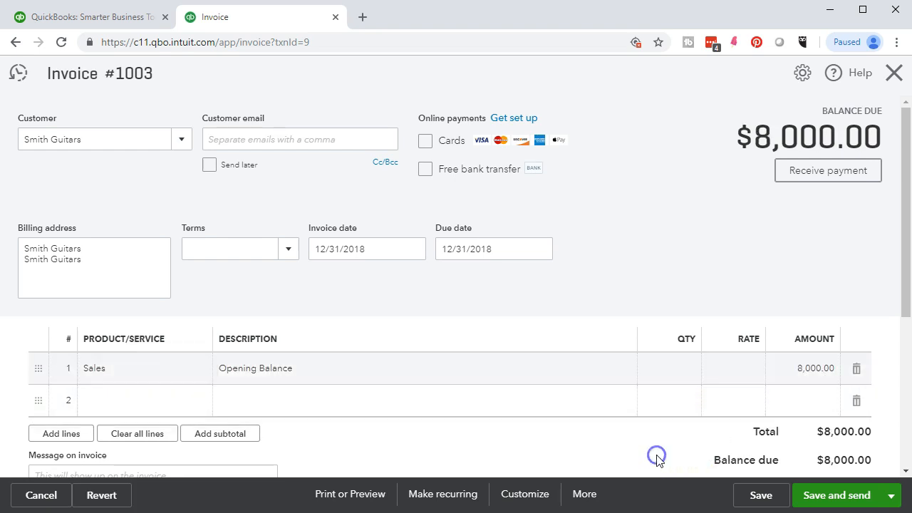
left_click(749, 503)
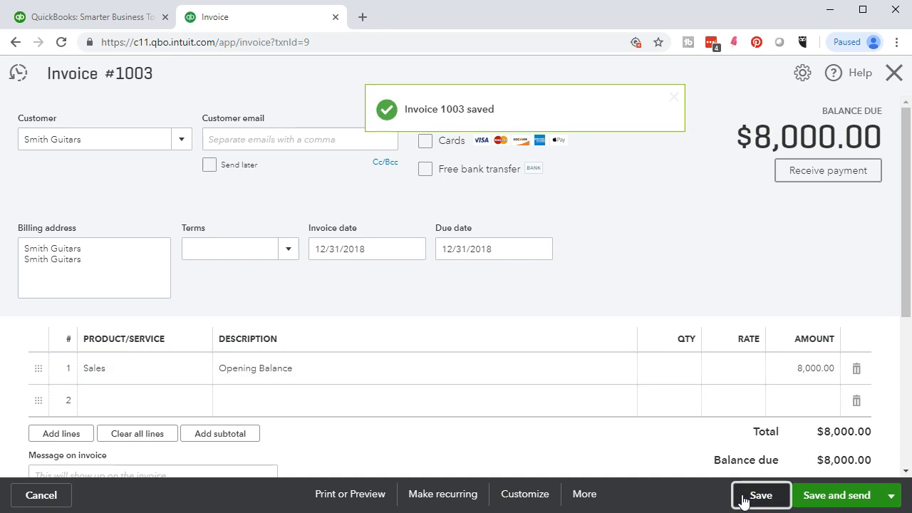
left_click(893, 73)
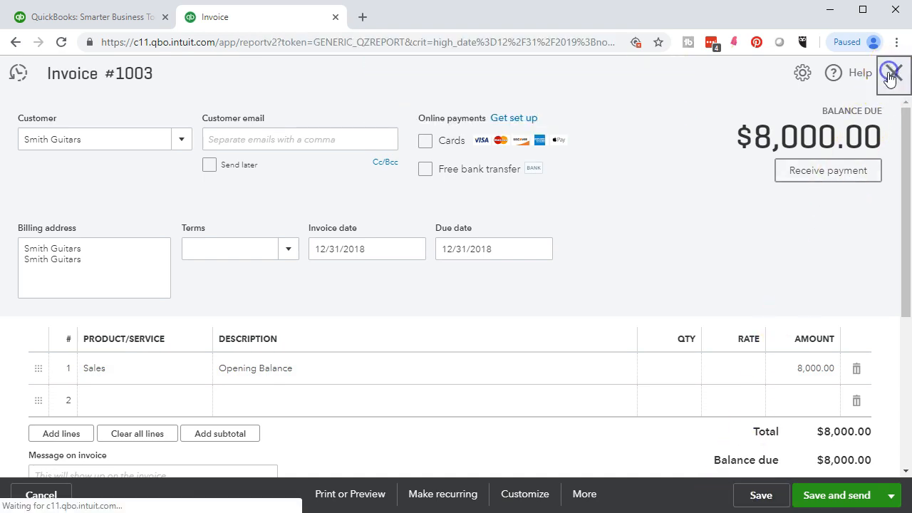